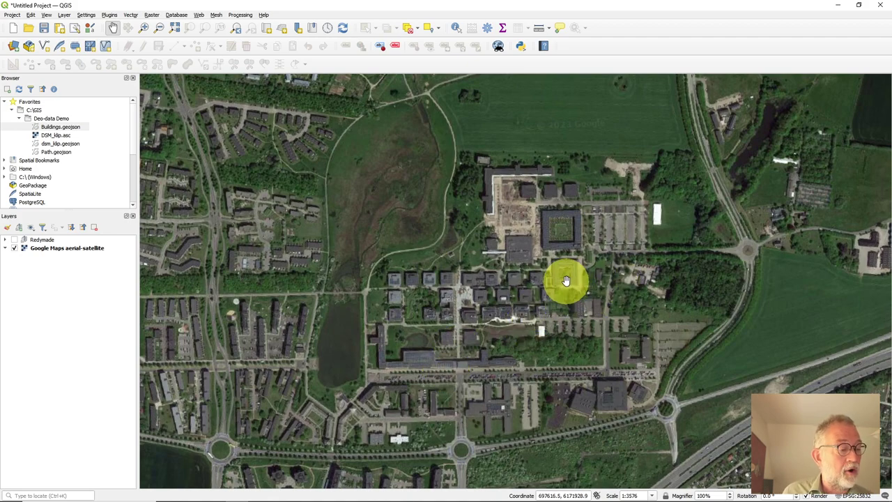
Zoom from 1:3576 to 1:447 and pan onto the solar-roofed courtyard building
scroll(576, 279, "up", 1)
scroll(570, 279, "up", 1)
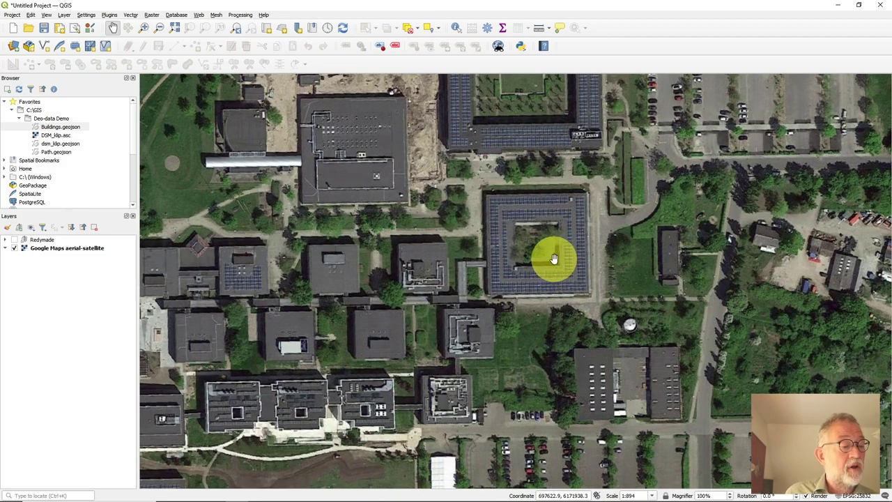
mouse_move(541, 255)
left_mouse_down()
mouse_move(509, 302)
mouse_move(501, 290)
mouse_move(534, 240)
left_mouse_up()
scroll(502, 288, "up", 1)
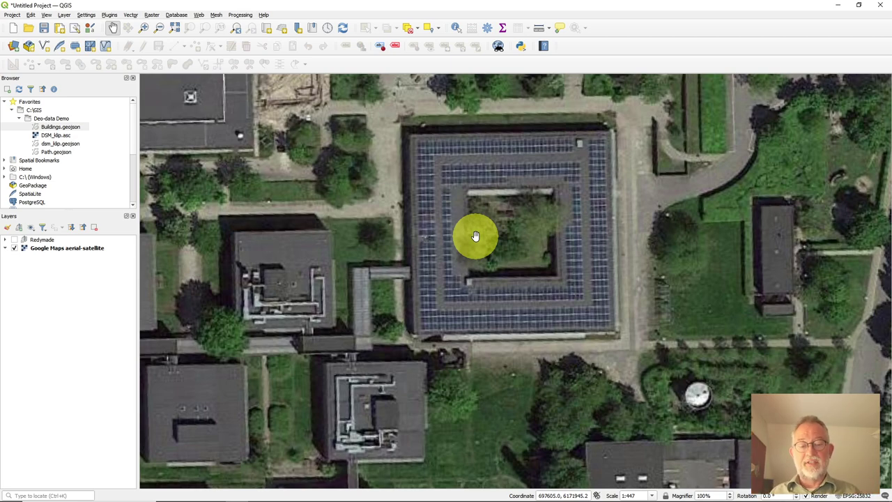
Advance the slideshow to the 'A simple example' tree slide, then return to the QGIS map
key("alt+Tab")
key("alt+Tab")
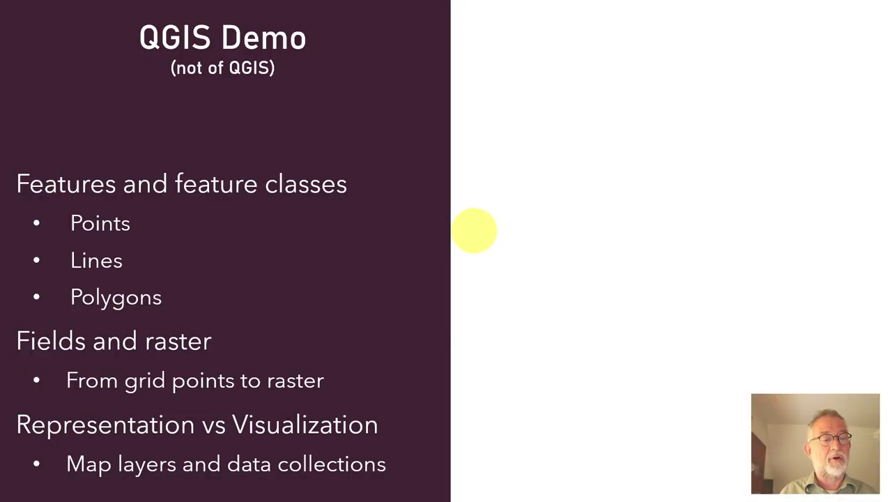
left_click(369, 259)
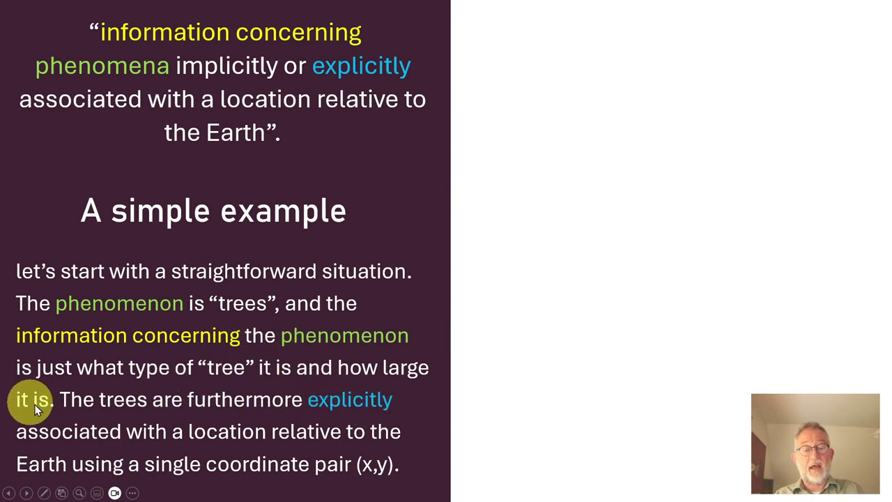
key("alt+Tab")
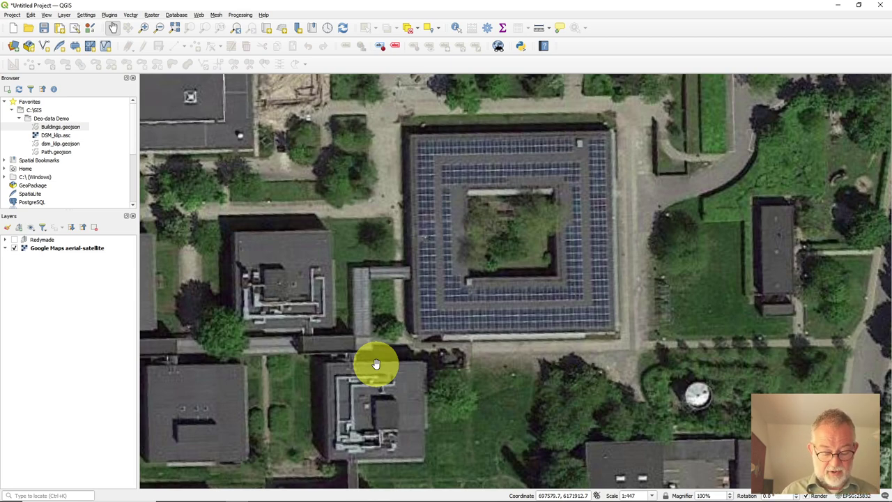
Start a new scratch layer named trees with Point geometry in the project's EPSG:25832
key("ctrl+shift+n")
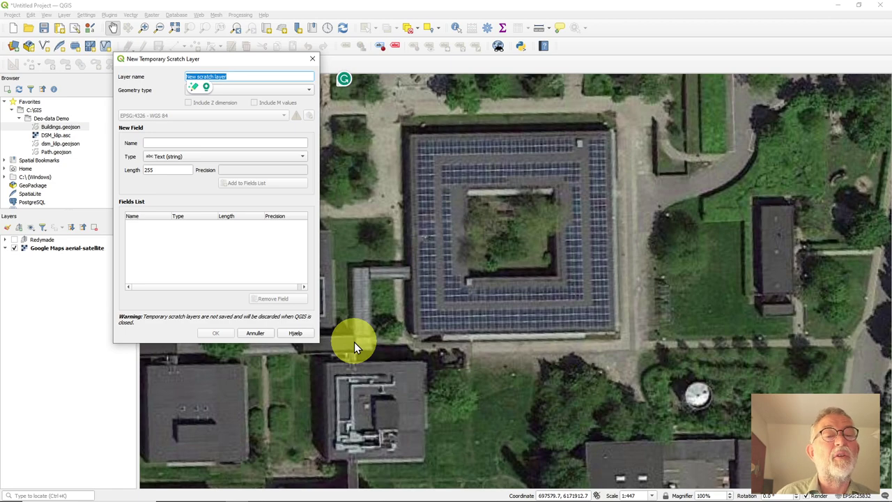
type("y")
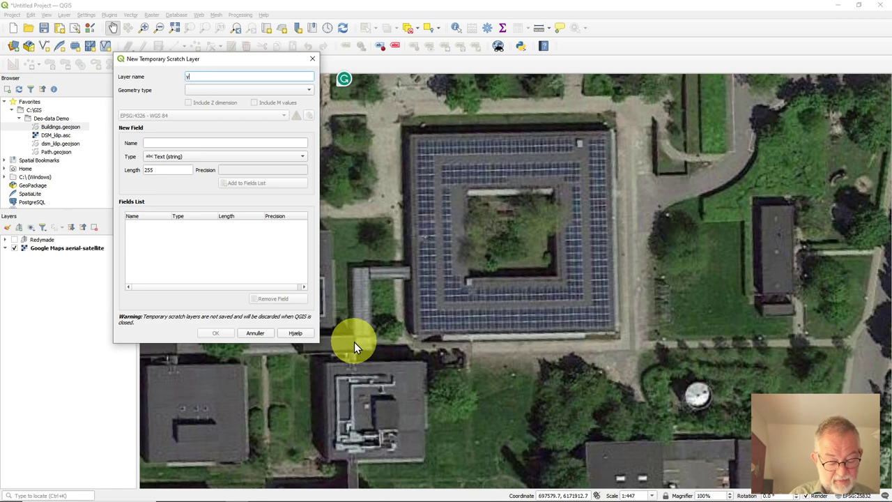
key("BackSpace")
type("tree")
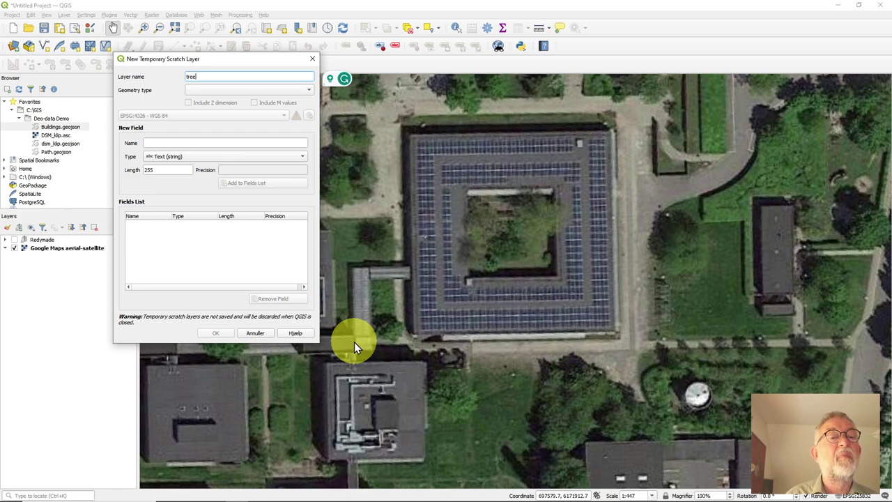
type("s")
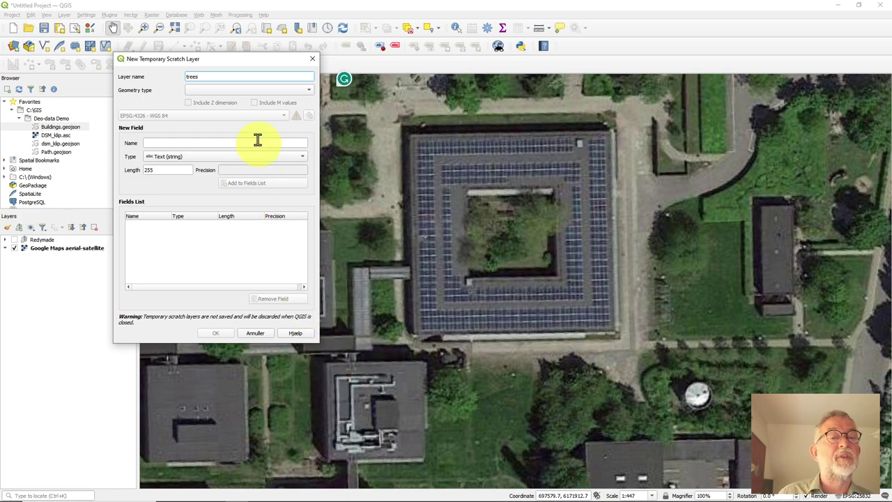
left_click(233, 91)
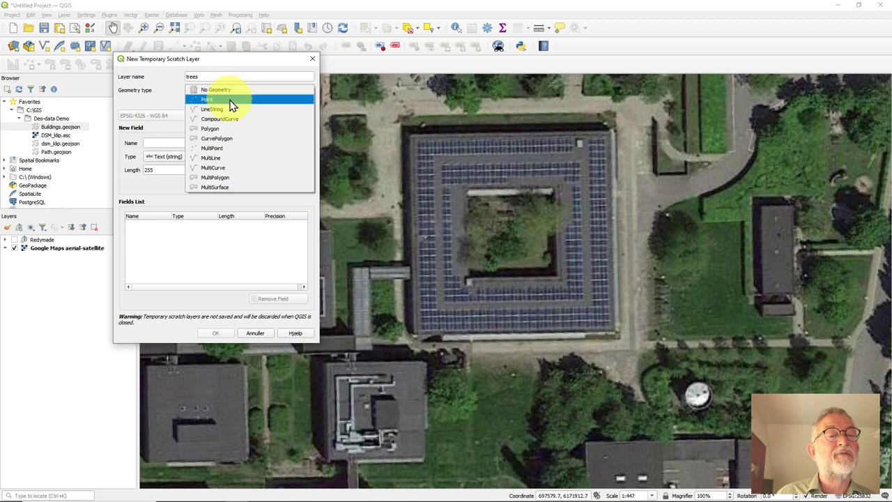
left_click(253, 100)
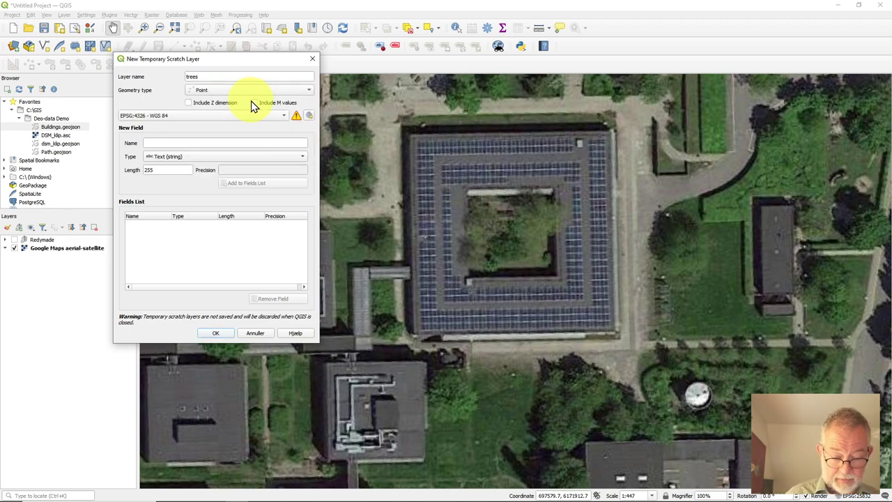
left_click(162, 116)
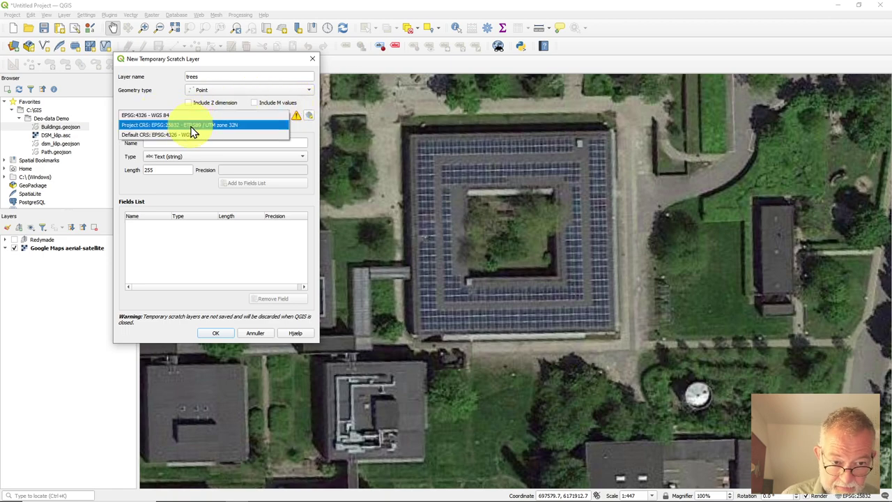
left_click(193, 127)
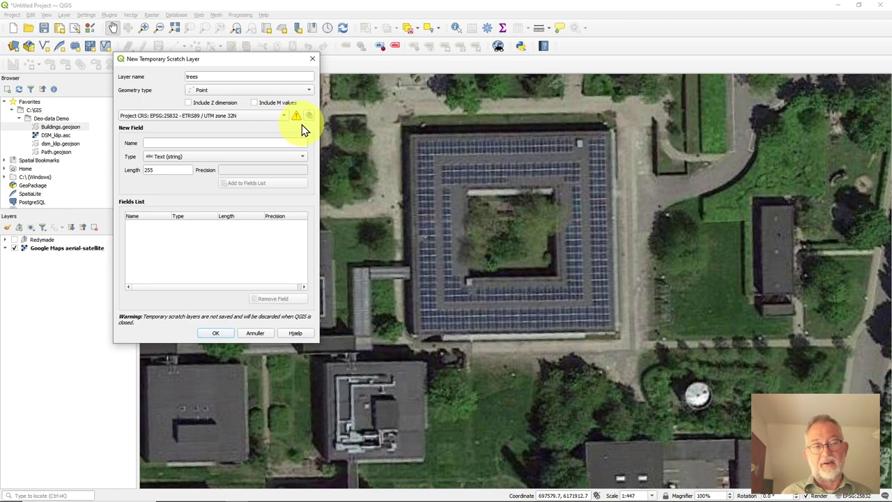
Add text fields Type and Size, then create the trees layer
left_click(219, 144)
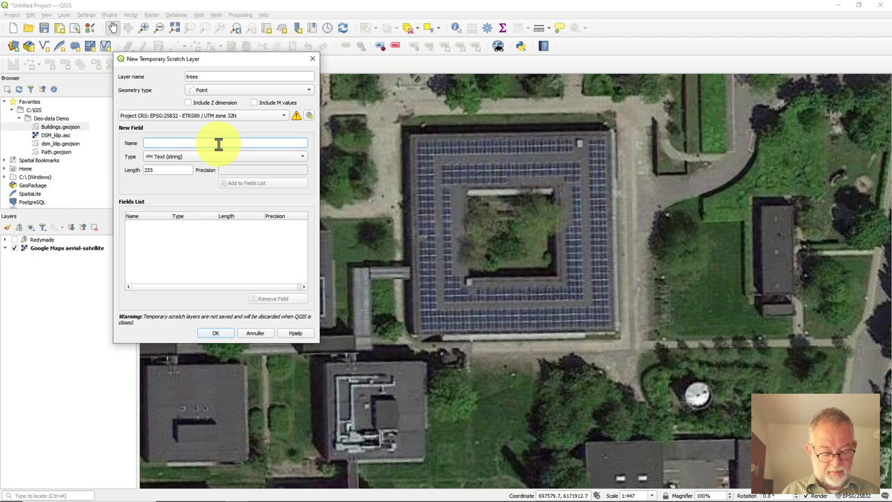
type("Type")
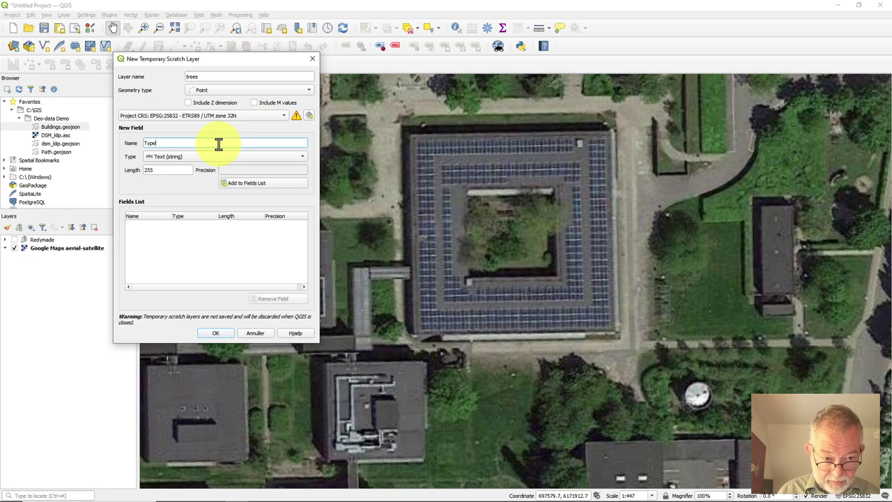
left_click(182, 163)
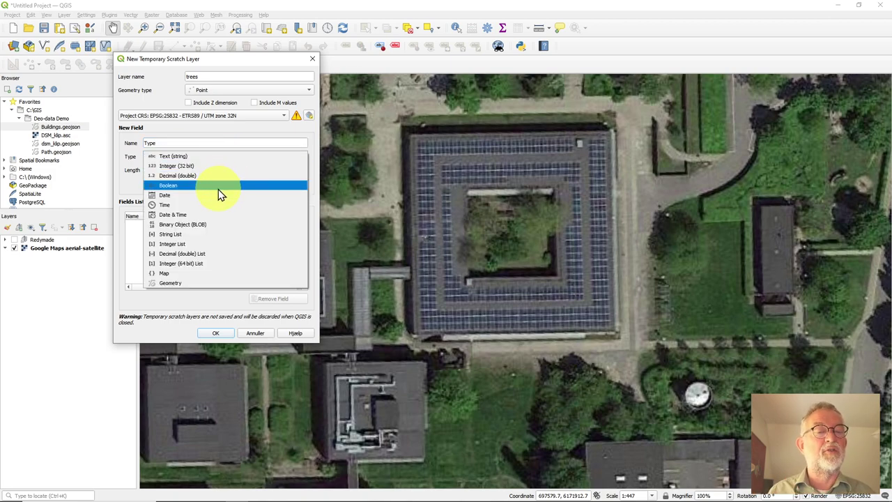
left_click(213, 158)
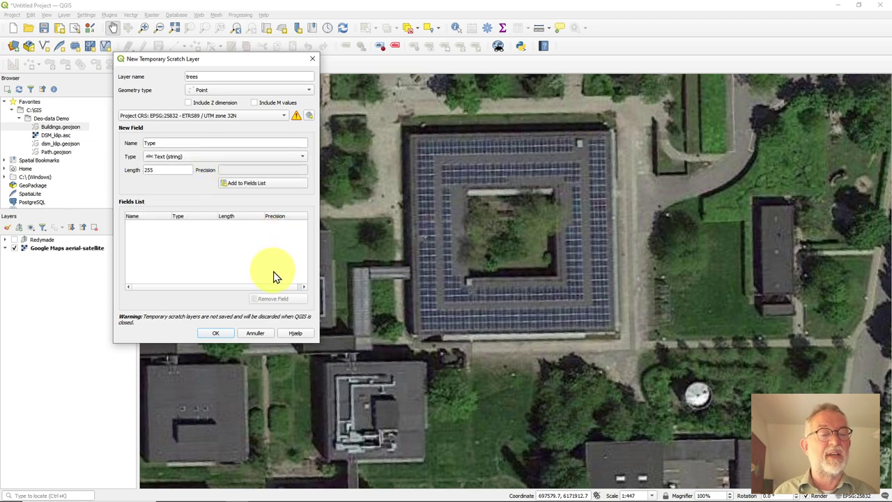
left_click(247, 183)
left_click(157, 143)
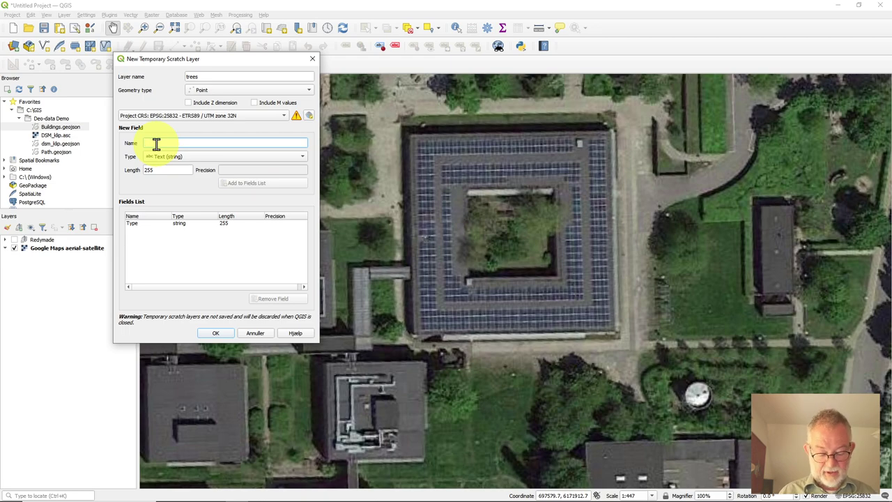
type("s")
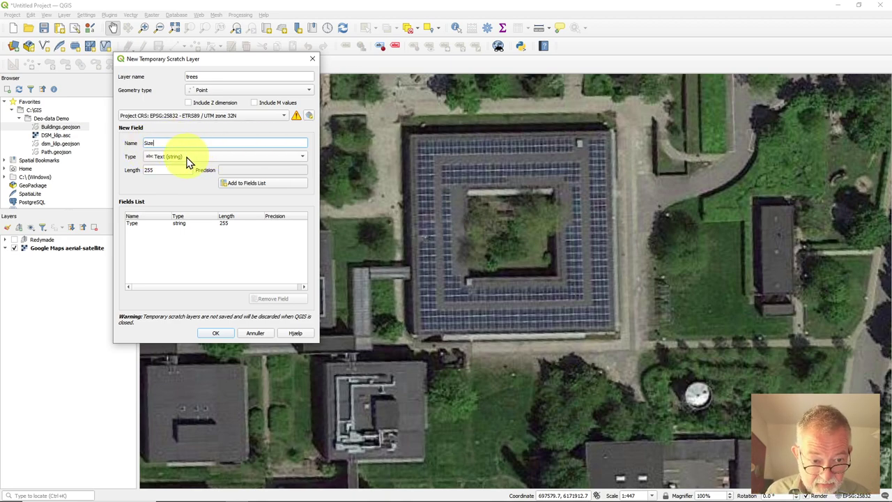
left_click(269, 184)
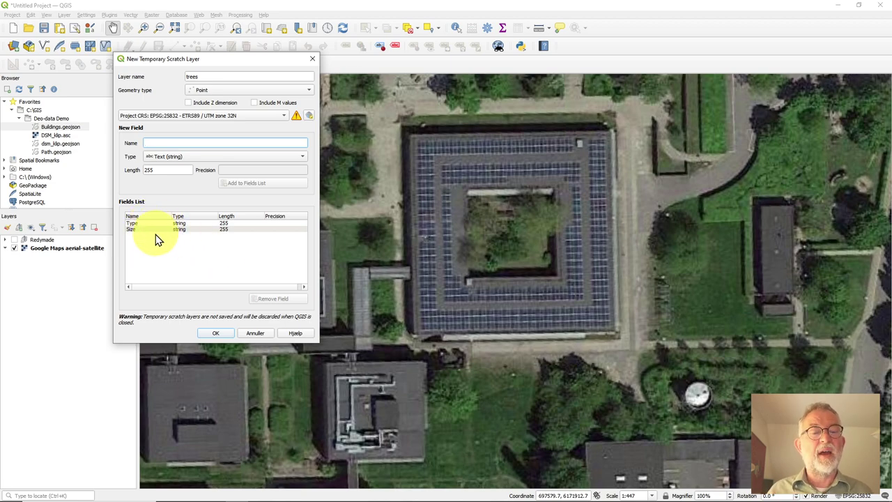
left_click(216, 334)
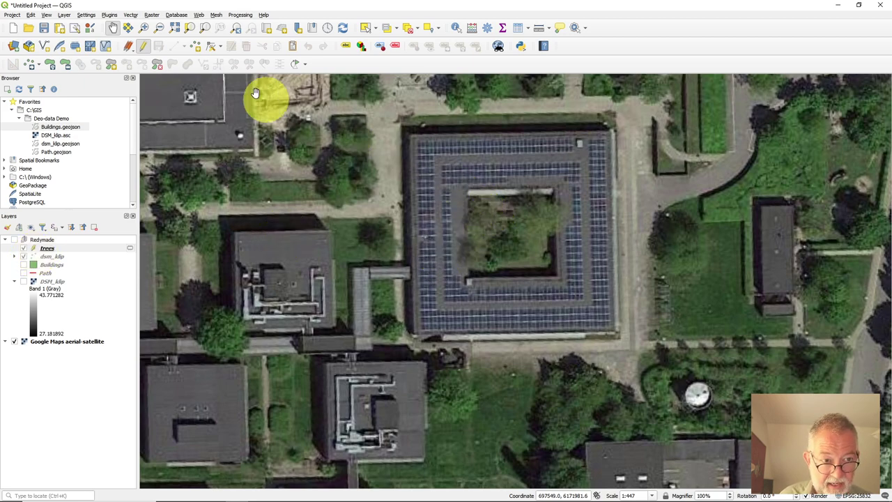
Place the first tree point in the courtyard and save its attributes
left_click(197, 47)
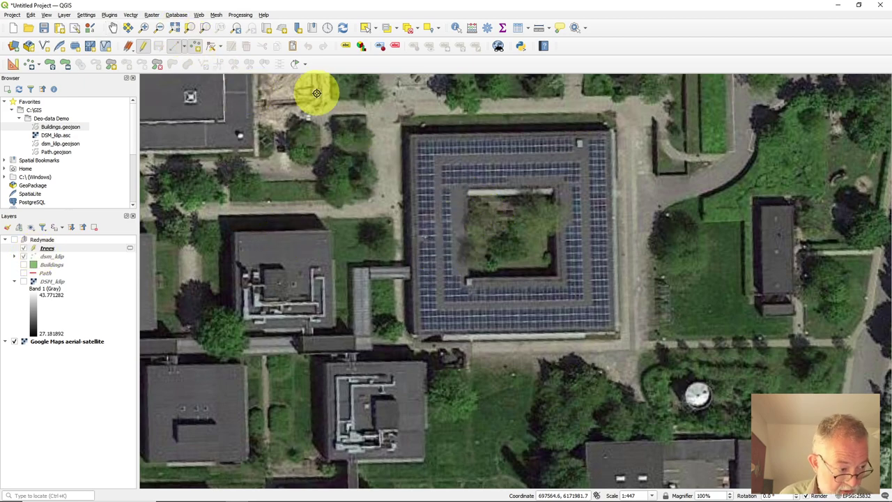
left_click(541, 217)
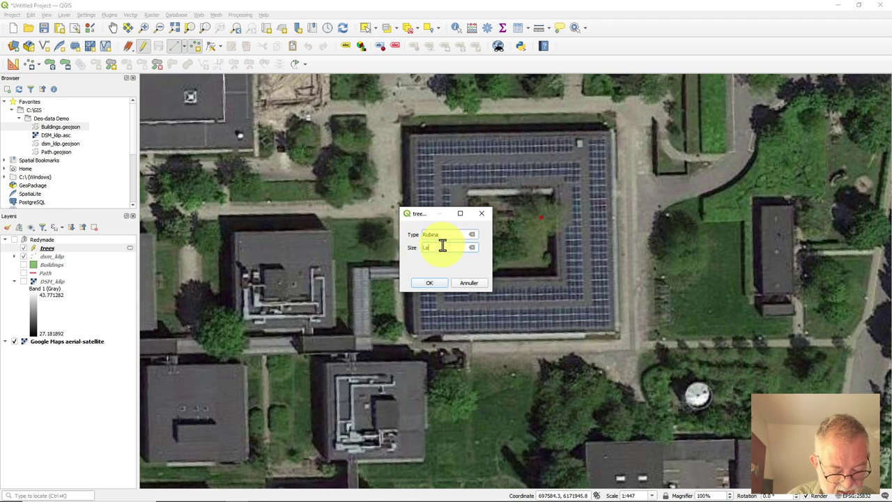
left_click(435, 281)
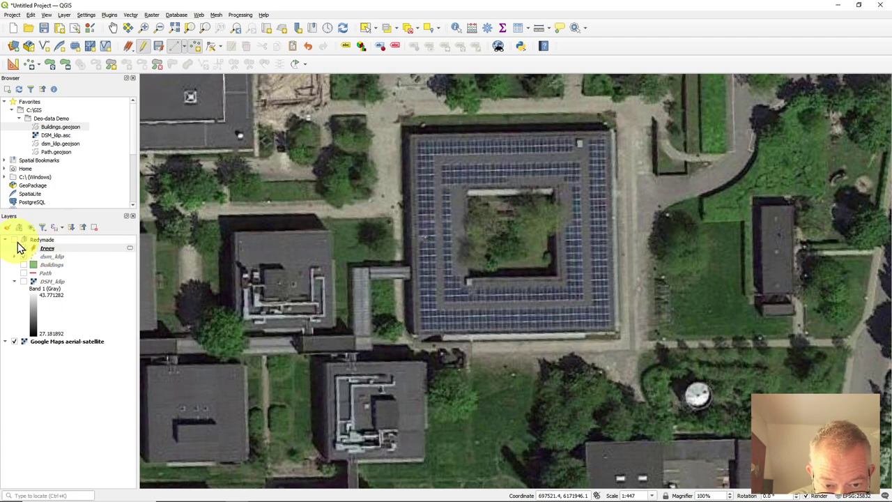
Move trees to the top of the layer list, add a second courtyard tree point, and stop editing
left_click_drag(43, 249, 40, 234)
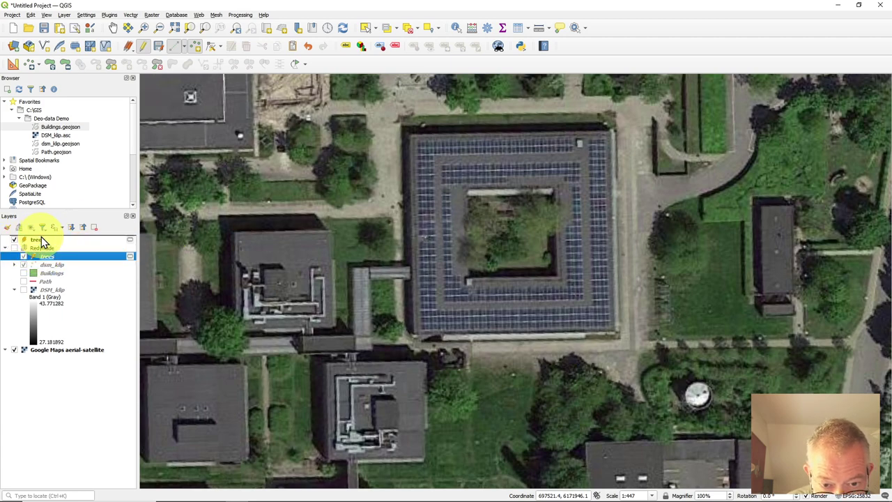
left_click(501, 249)
left_click(64, 238)
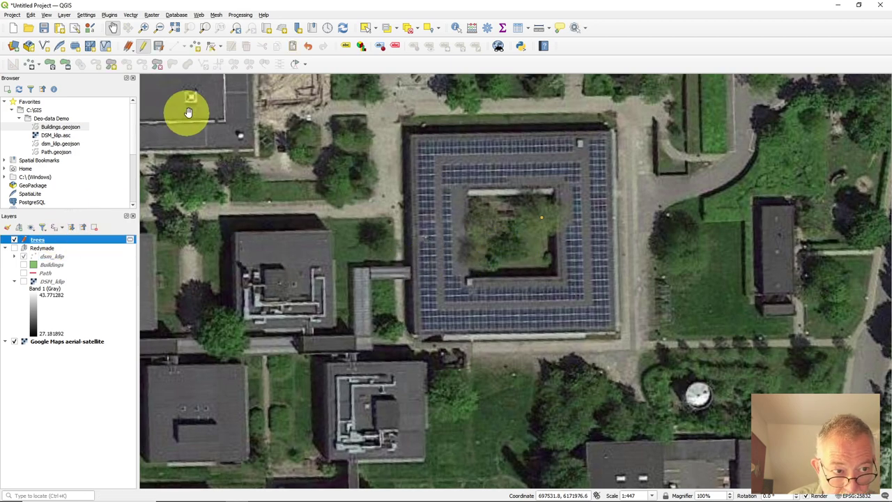
left_click(194, 49)
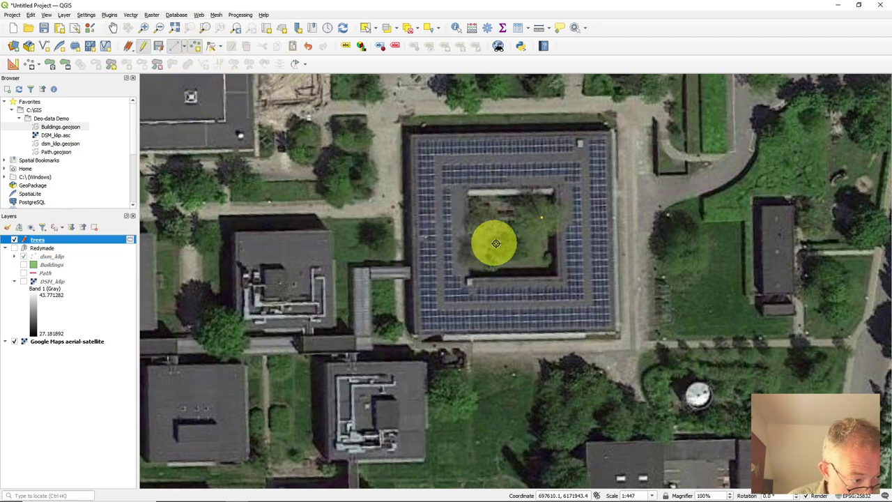
left_click(502, 250)
left_click_drag(450, 235, 379, 233)
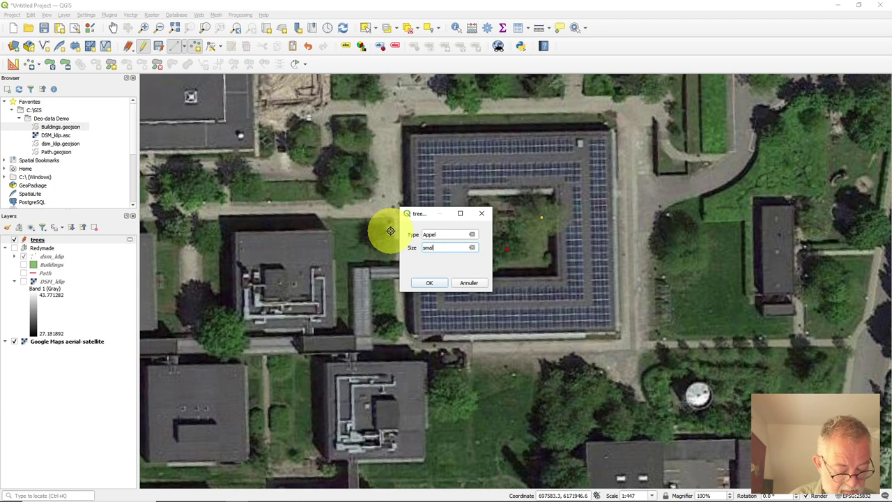
left_click(437, 283)
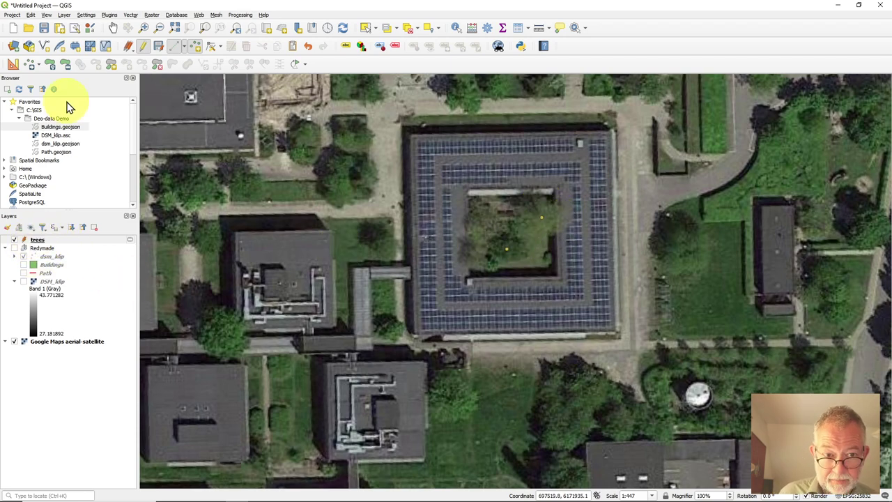
left_click(143, 46)
Export the trees layer as trees.geojson into the Deo-data Demo folder
right_click(58, 241)
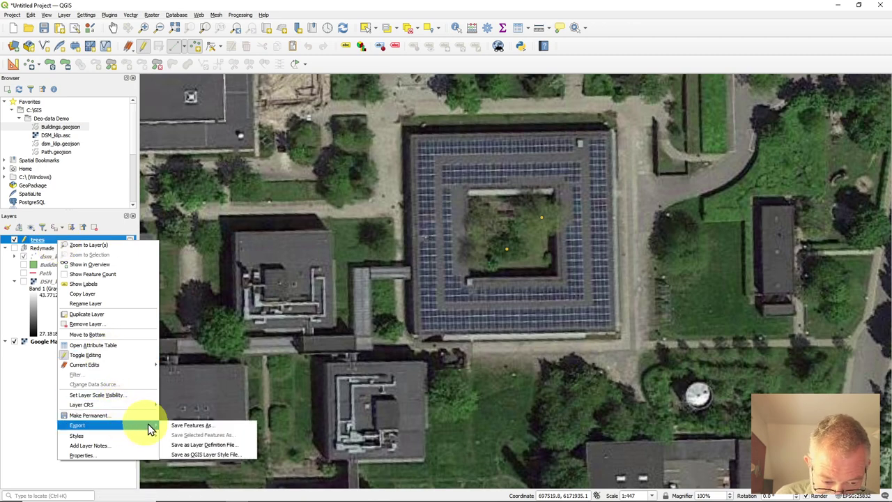
left_click(175, 424)
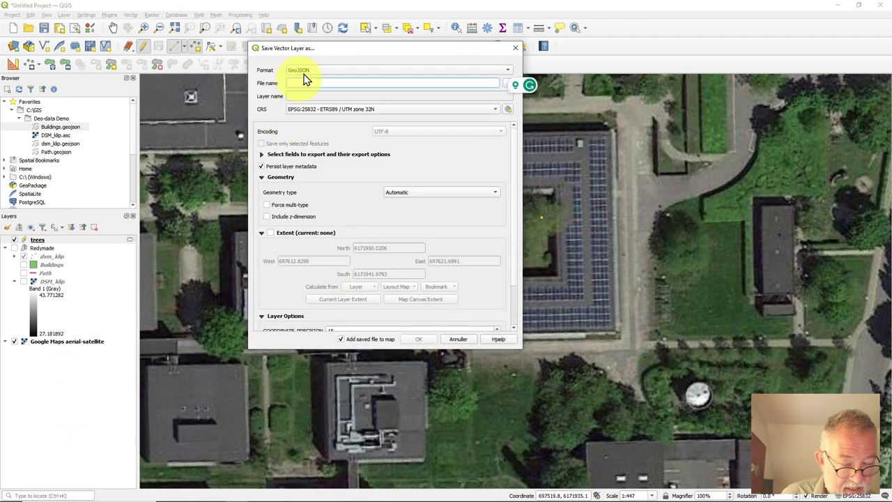
left_click(506, 84)
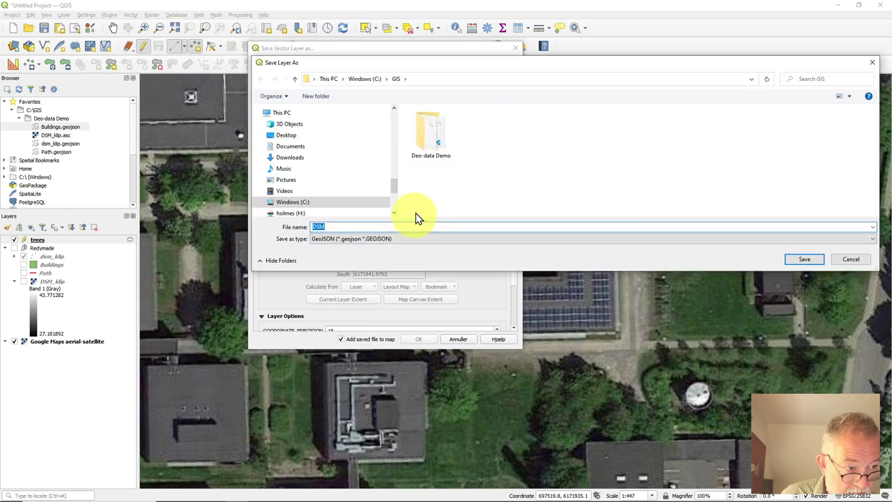
double_click(425, 138)
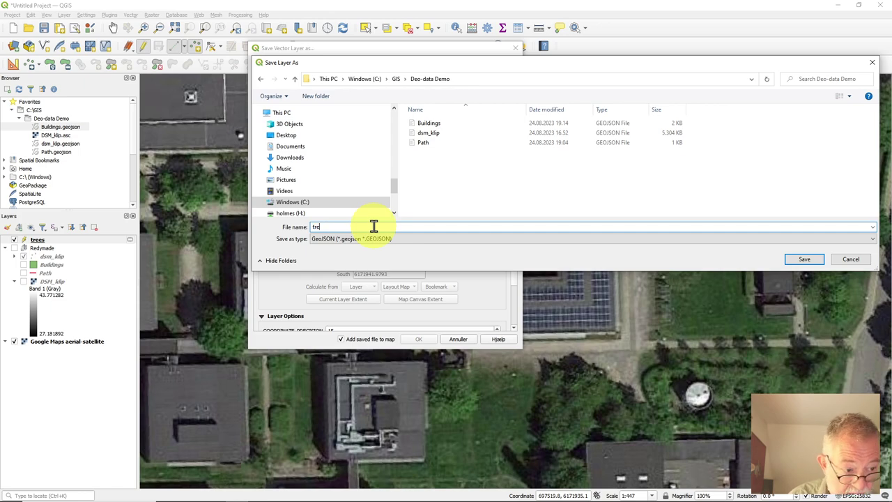
type("trees")
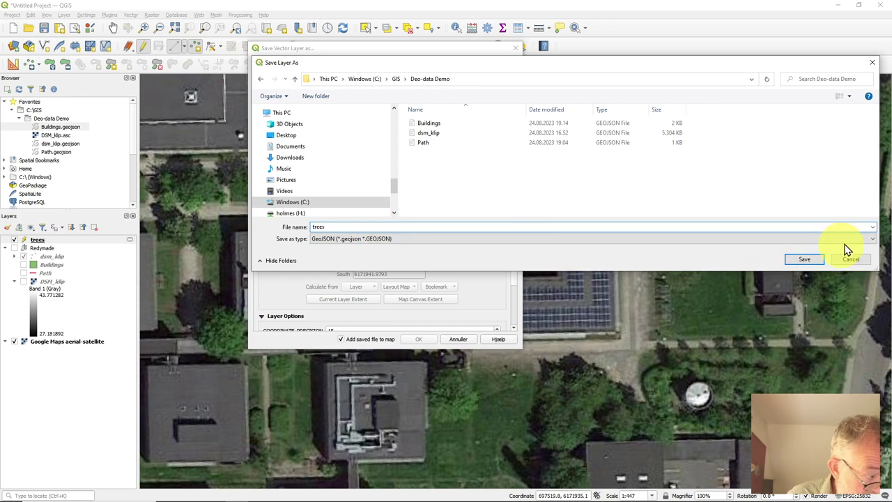
left_click(800, 259)
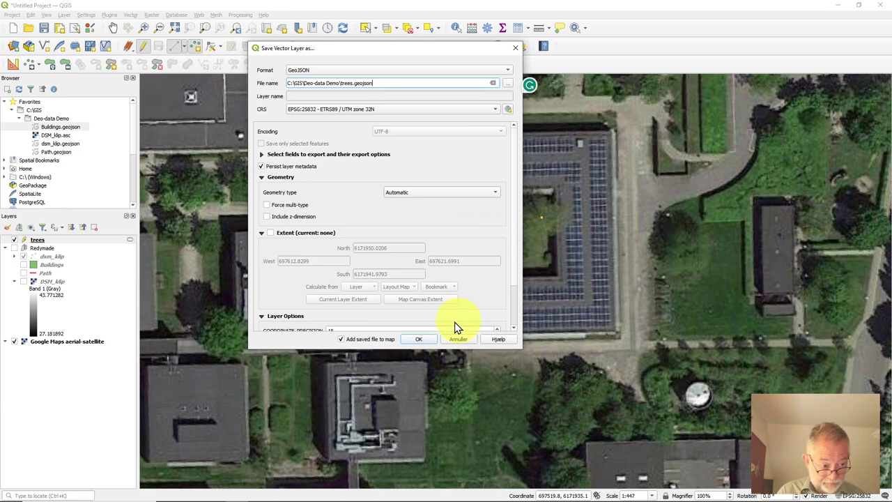
left_click(428, 339)
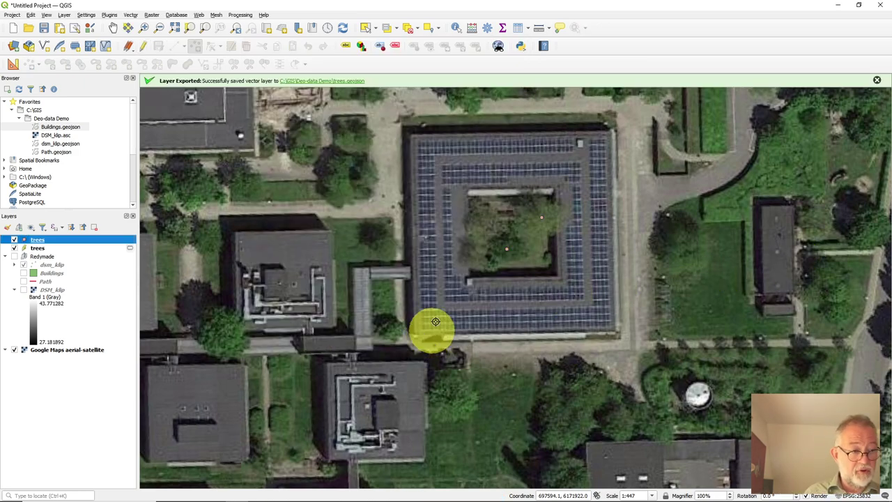
Identify the Rubina and Appel tree points to check their attributes
left_click(457, 28)
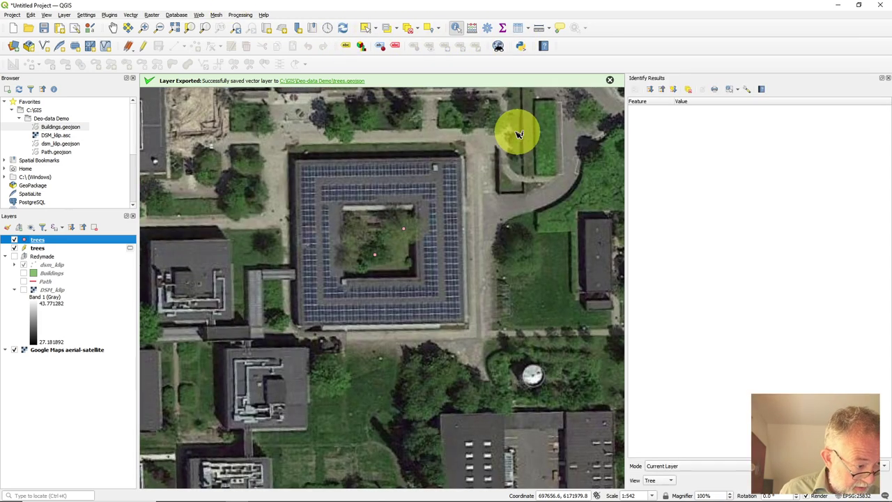
left_click(406, 232)
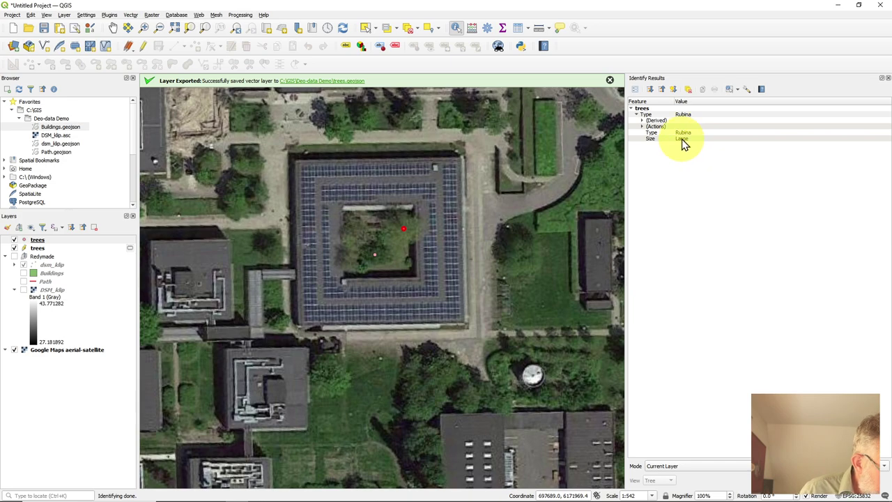
left_click(375, 256)
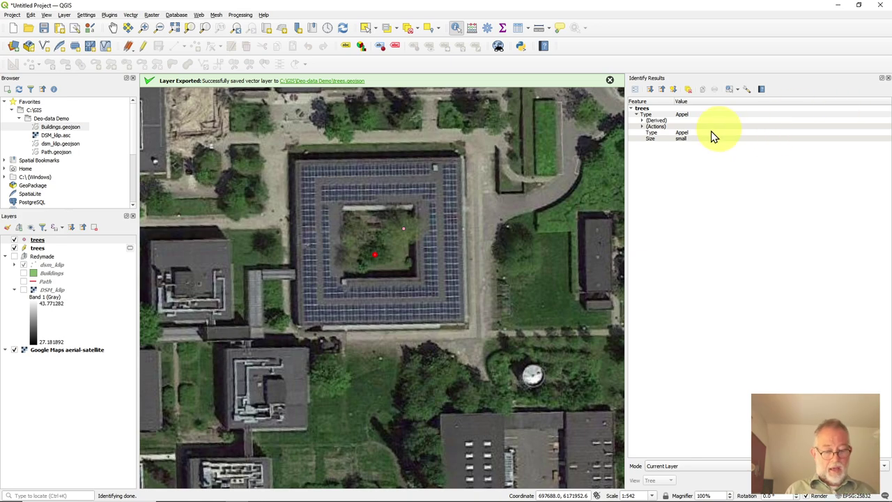
Open trees.geojson from the Deo-data Demo folder in Visual Studio Code
key("alt+Tab")
key("alt+Tab")
key("alt+Tab")
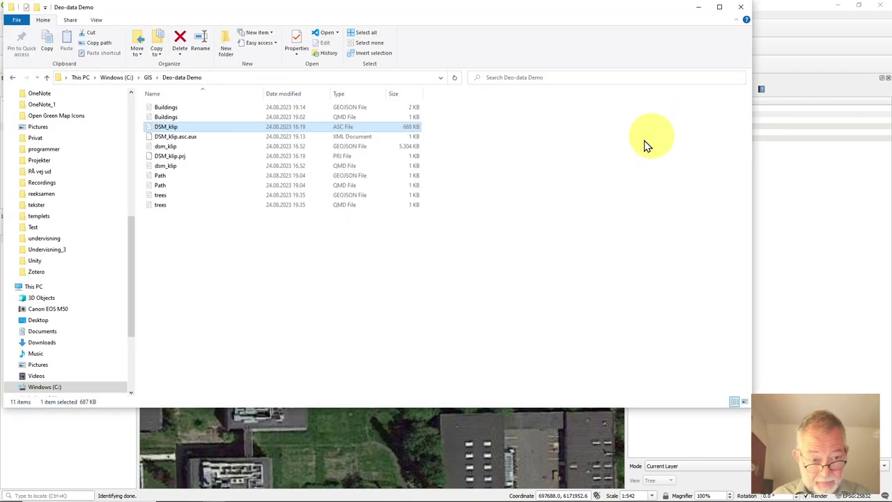
left_click(158, 196)
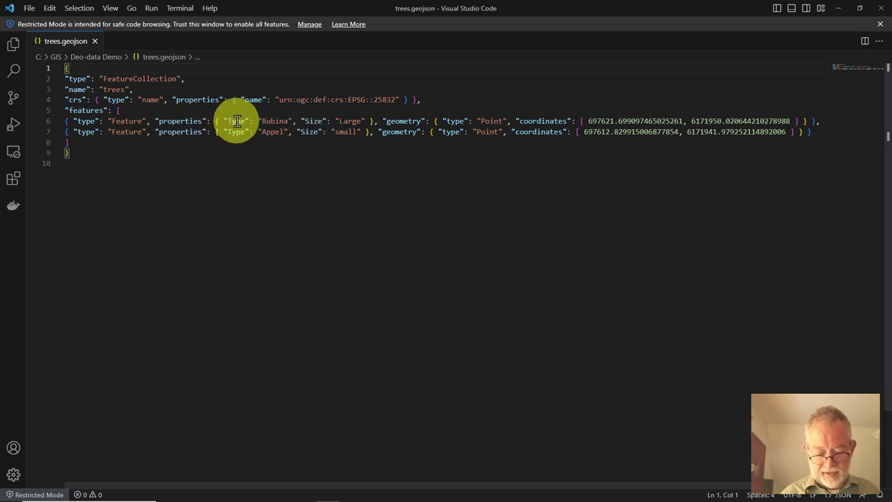
Compare the trees.geojson features with the tree example slide, then return to QGIS
key("alt+Tab")
key("Tab")
key("Tab")
key("Tab")
key("alt+shift+Tab")
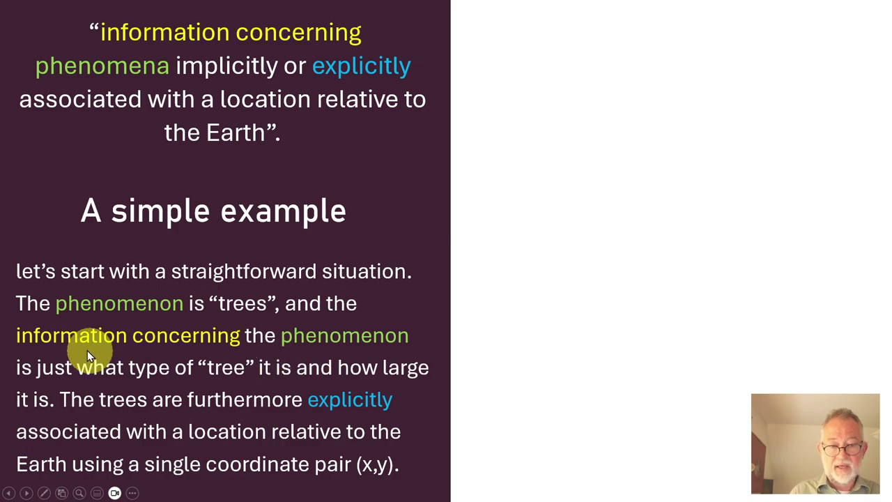
key("alt+Tab")
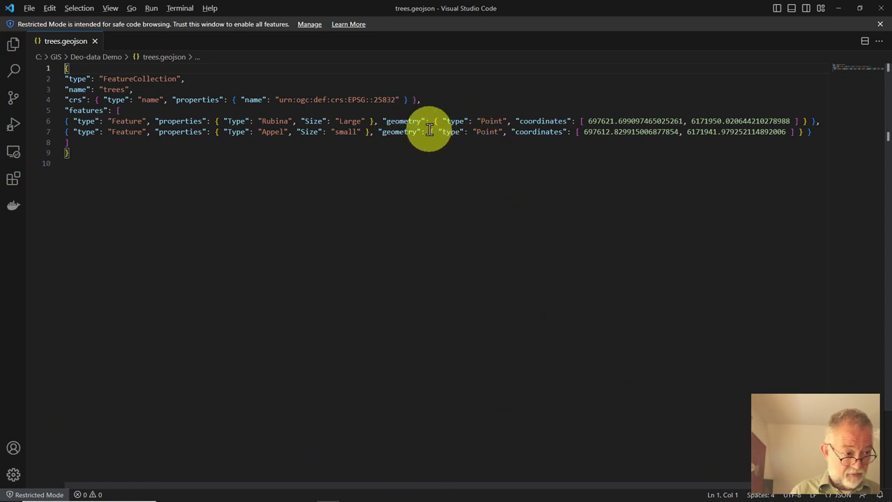
key("alt")
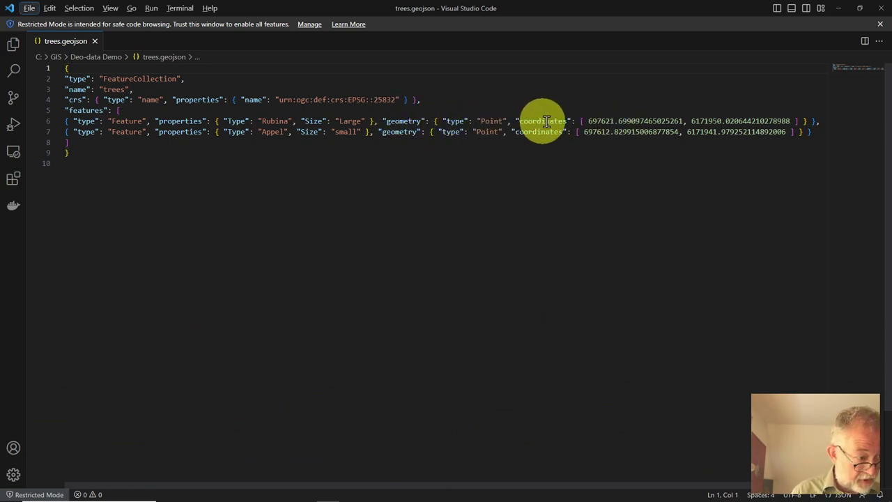
key("alt+Tab")
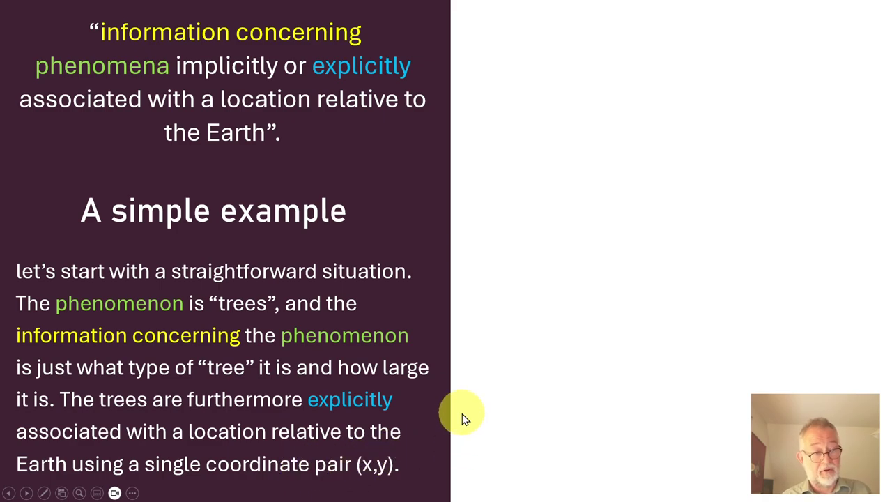
key("alt+Tab")
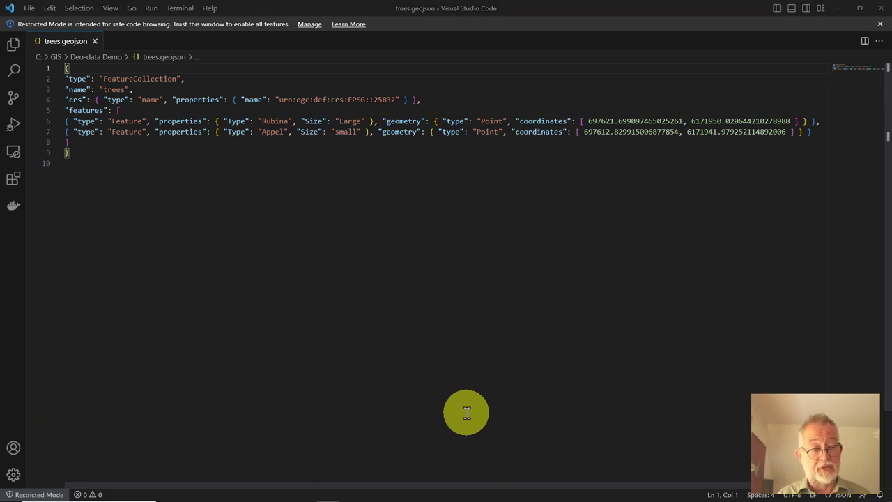
key("alt+Tab")
key("alt+Tab")
key("alt+Tab")
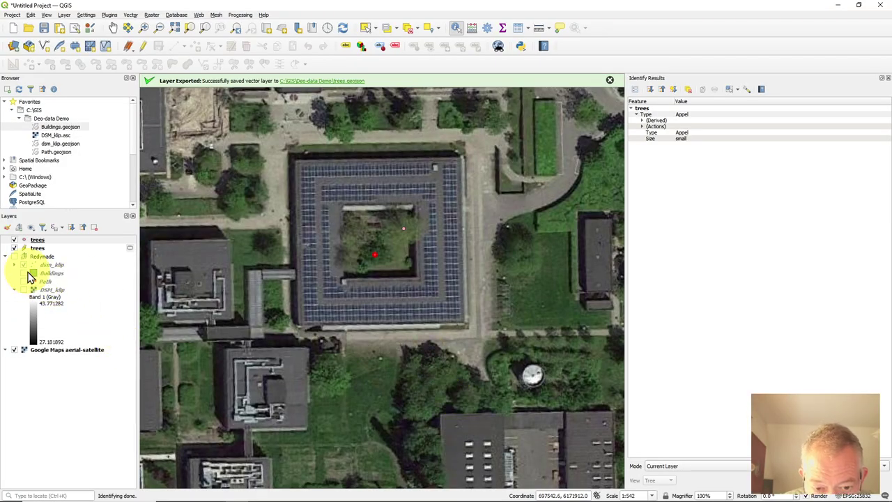
Show Buildings, hide dsm_klip, identify buildings 02, 10 and 11, then hide Buildings again
left_click(24, 273)
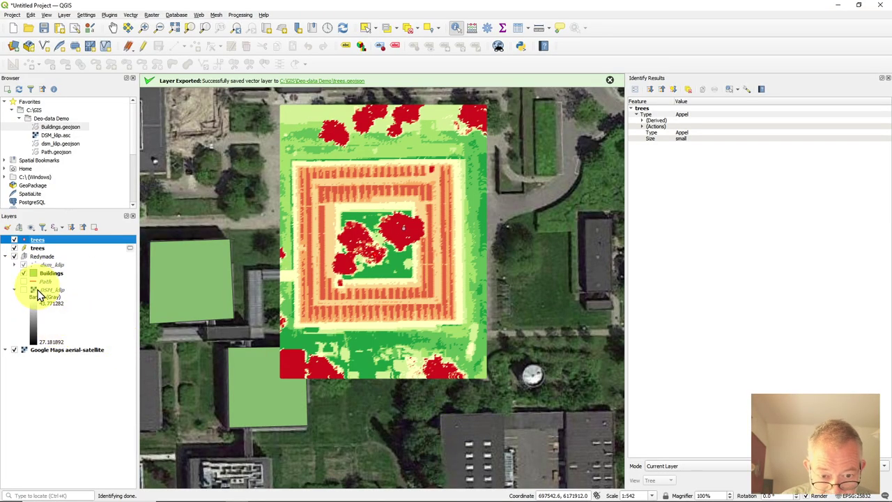
left_click(23, 266)
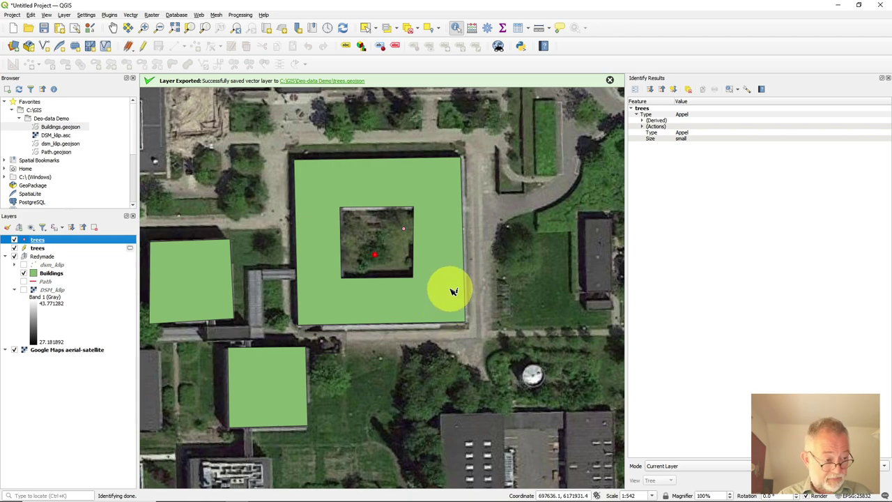
left_click(75, 272)
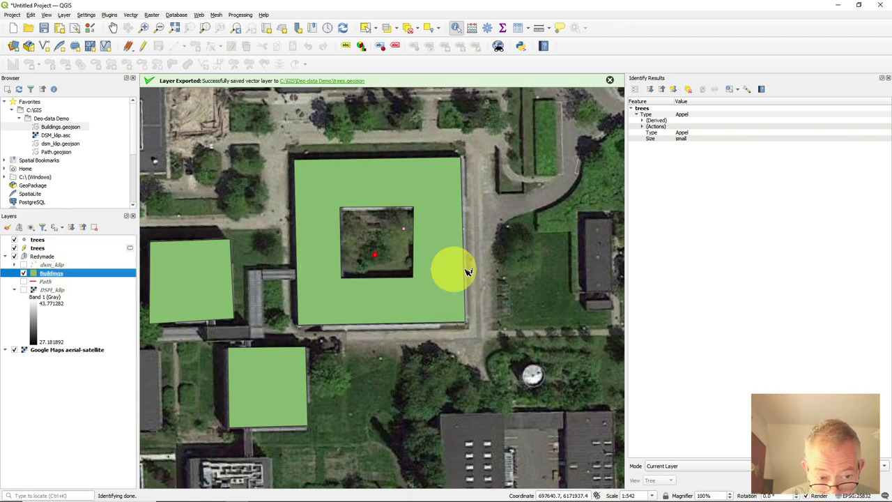
left_click(454, 279)
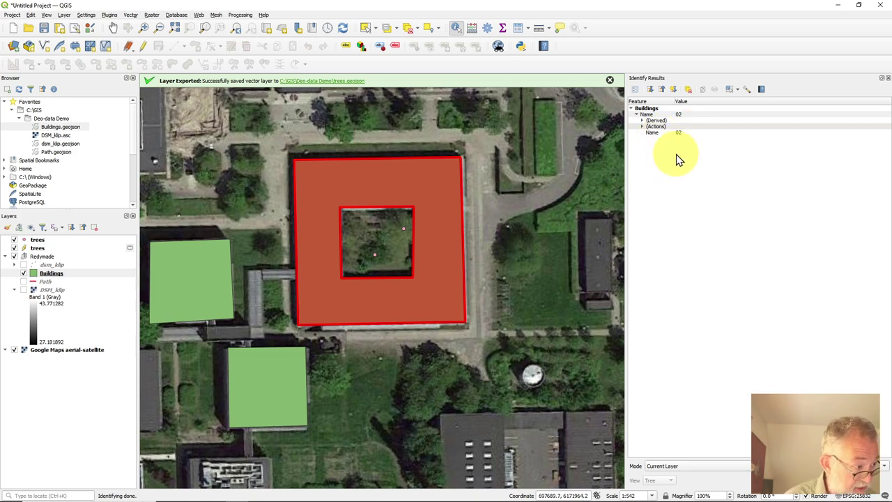
left_click(187, 298)
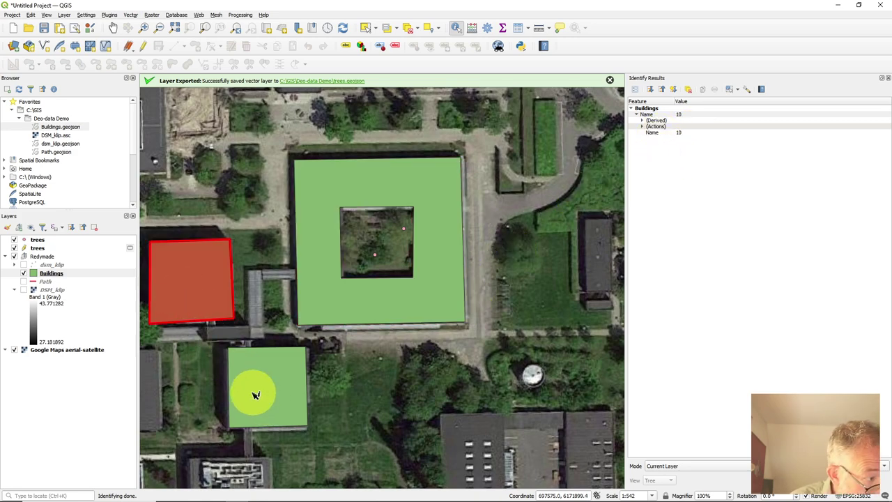
left_click(289, 396)
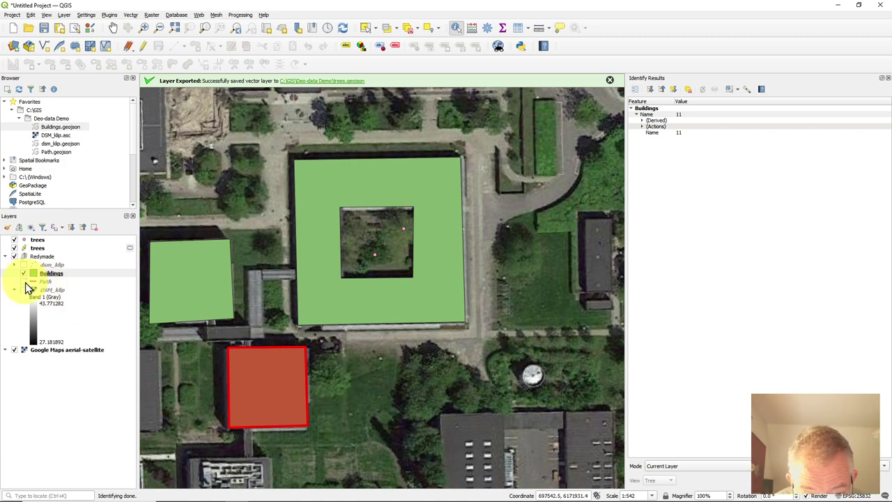
left_click(23, 273)
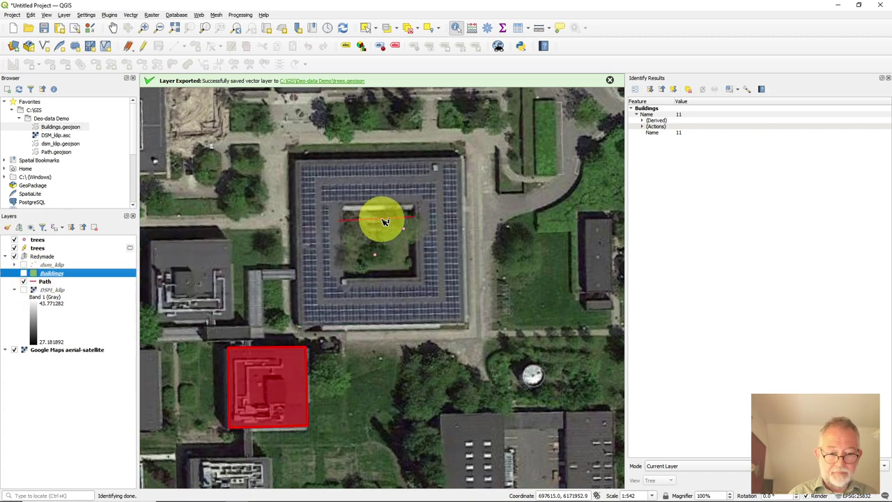
Clear the identify results and open Path.geojson as text in the code editor
left_click(429, 380)
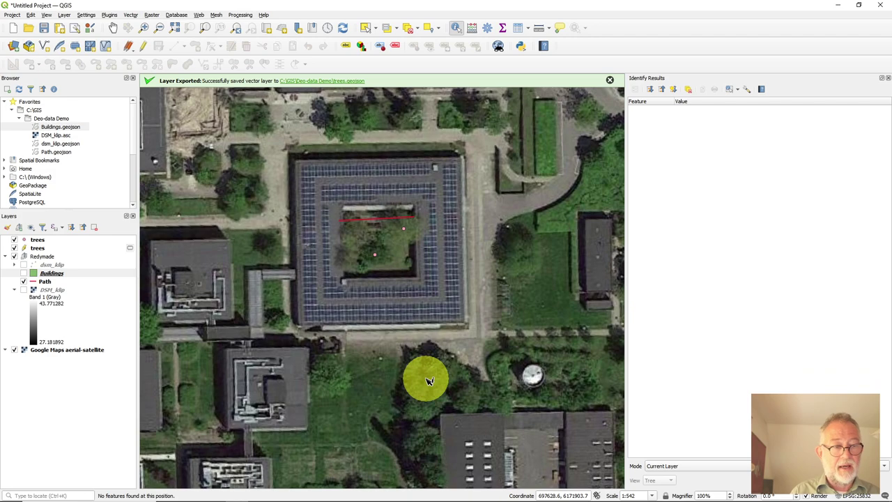
key("alt+Tab")
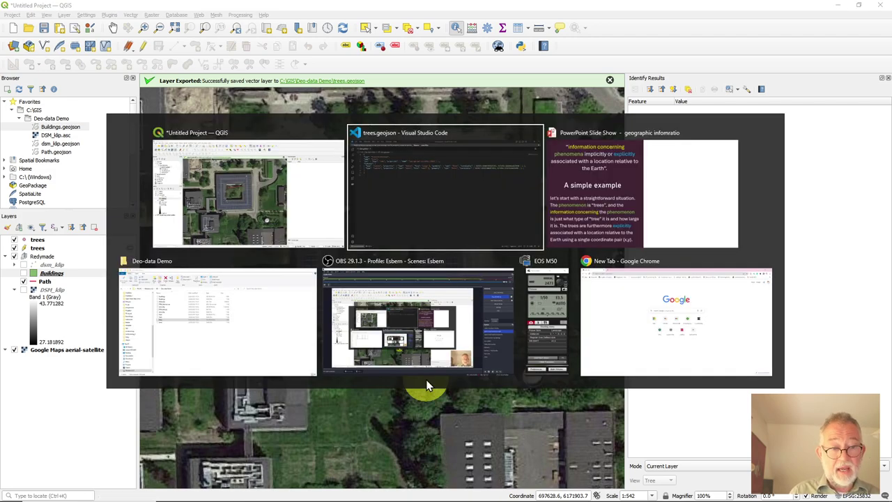
key("Tab")
key("Tab")
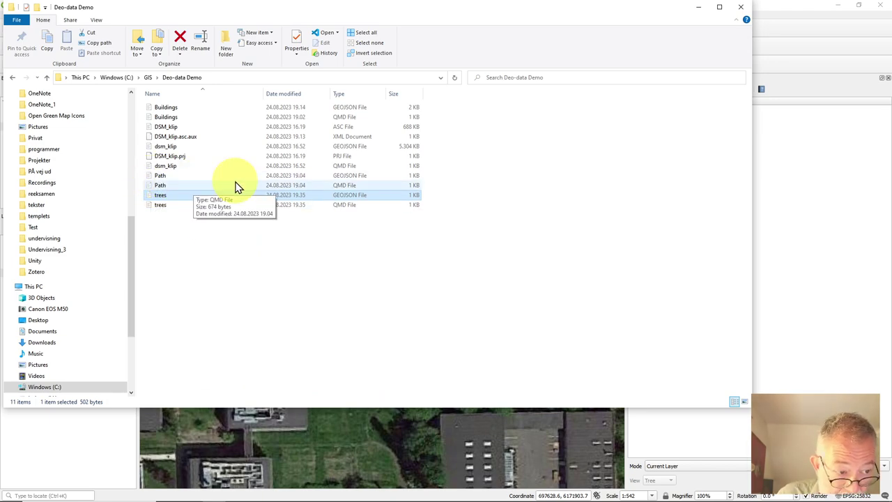
double_click(158, 177)
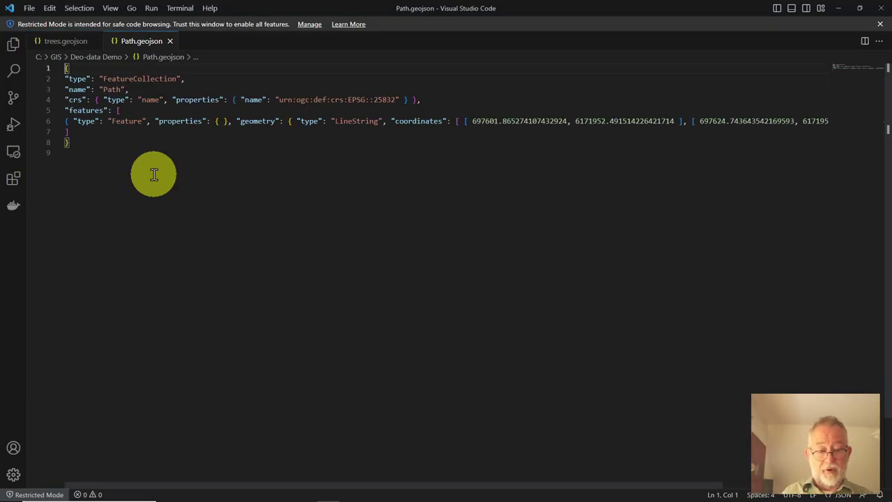
key("alt+Tab")
key("Tab")
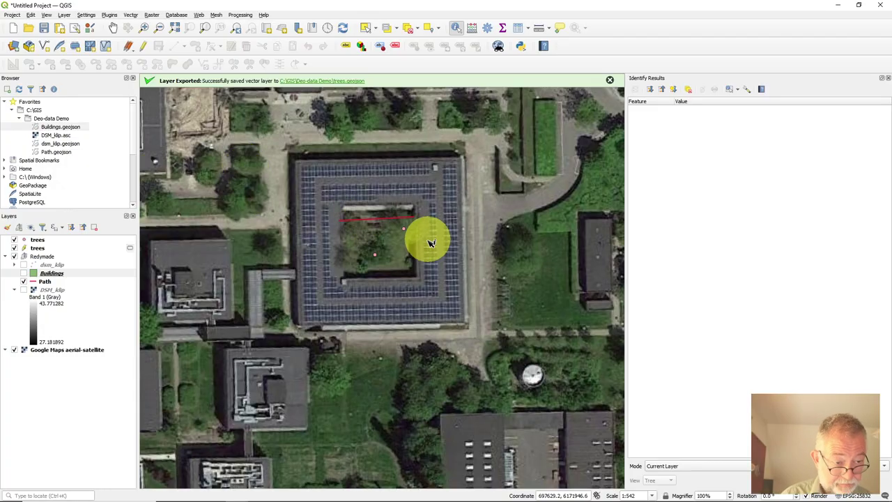
key("alt+Tab")
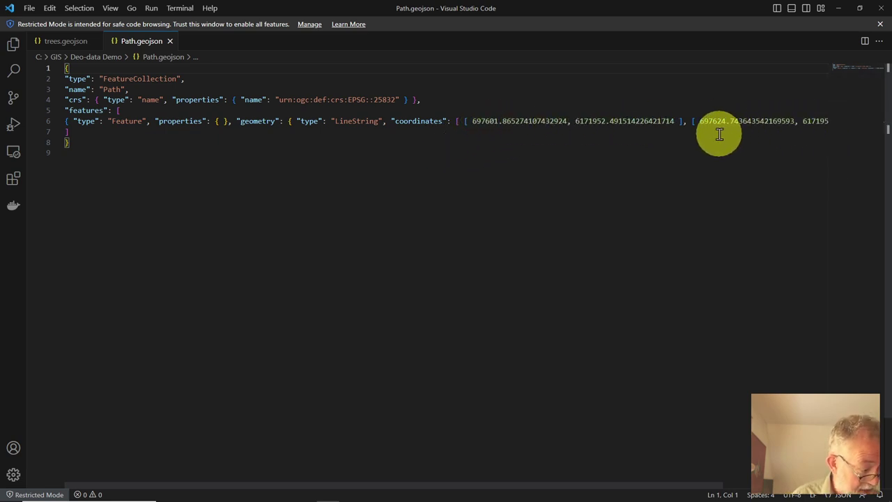
Move the Path coordinate array onto line 7 and compare it with the QGIS map
left_click(451, 122)
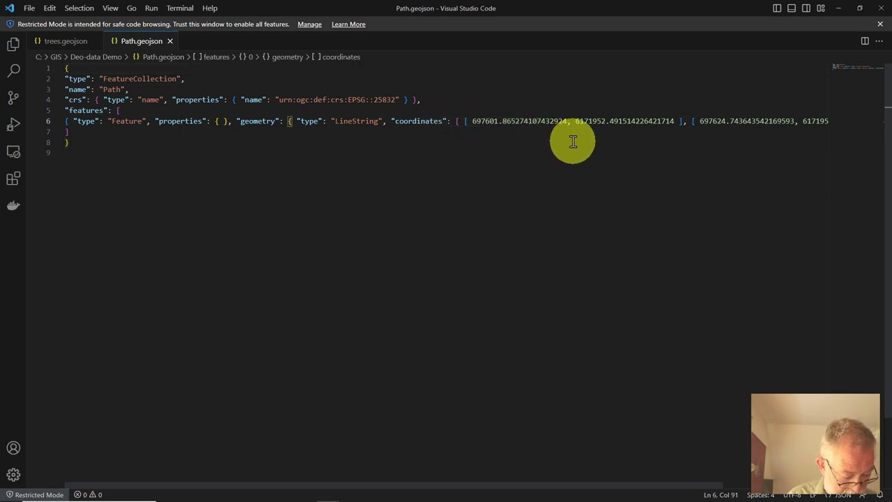
key("Return")
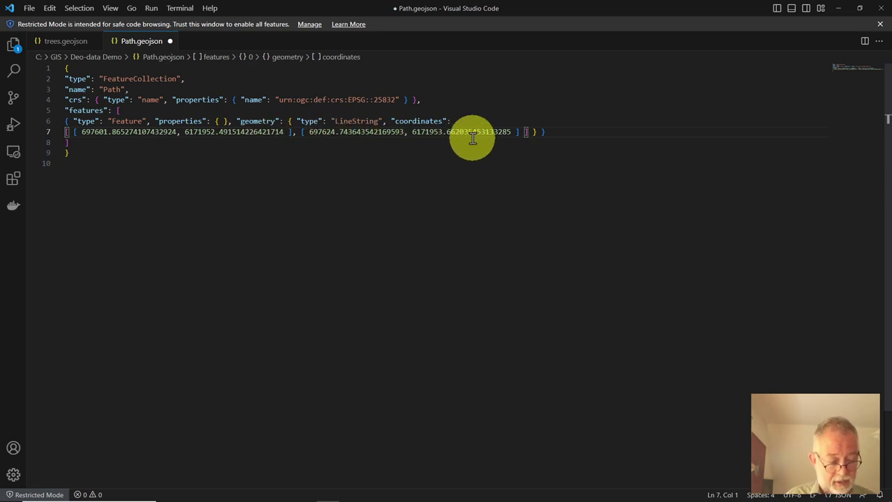
key("alt+Tab")
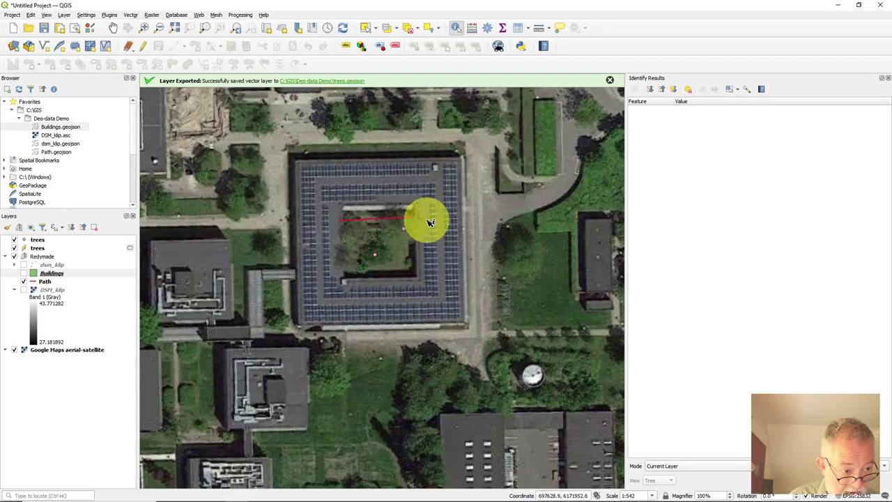
key("alt+Tab")
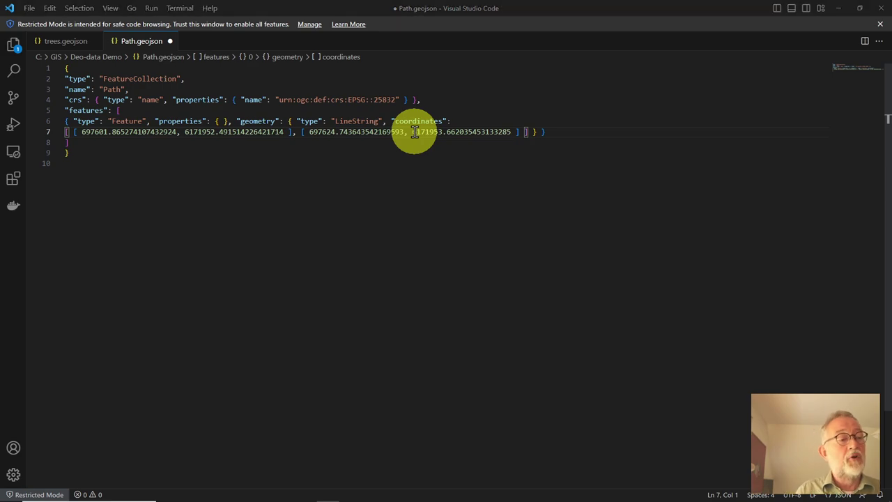
Open Buildings.geojson in the editor and turn on the Buildings layer in QGIS
key("alt+Tab")
key("alt+Tab")
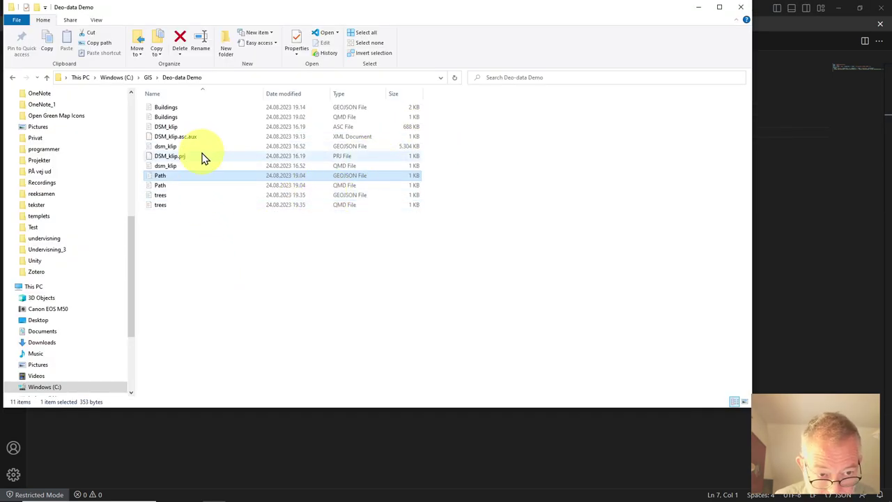
double_click(161, 105)
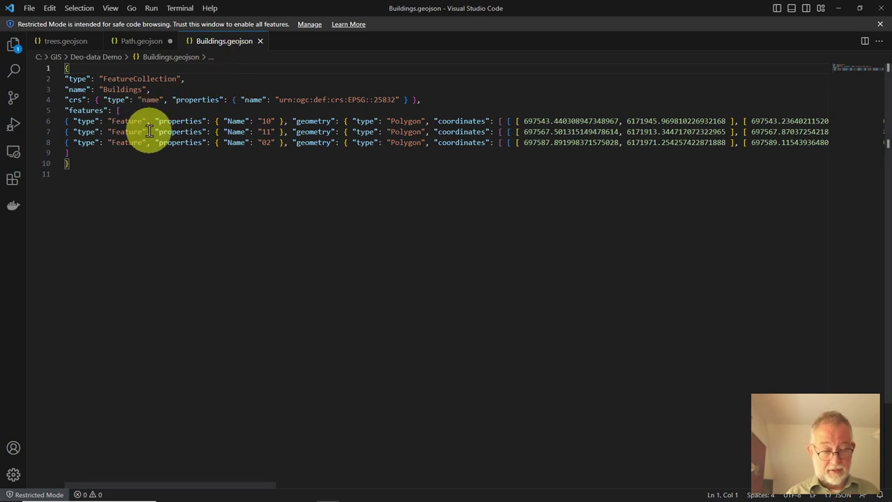
key("alt+Tab")
key("alt+Tab")
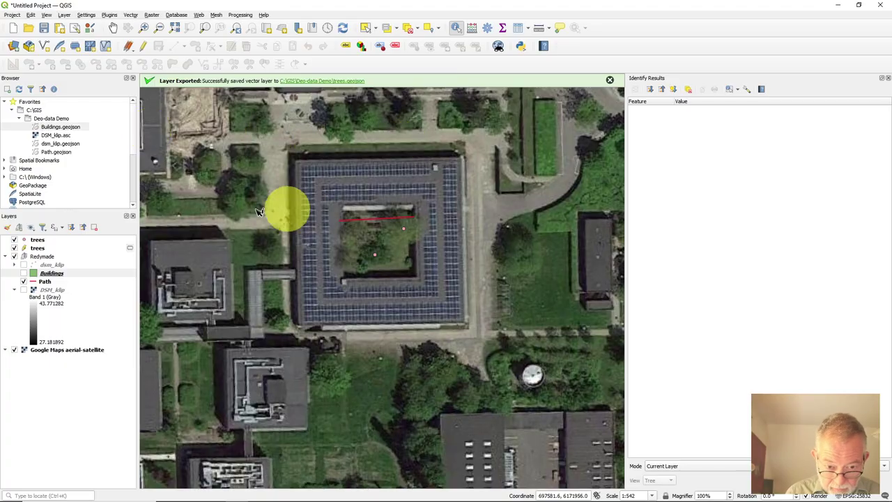
left_click(23, 274)
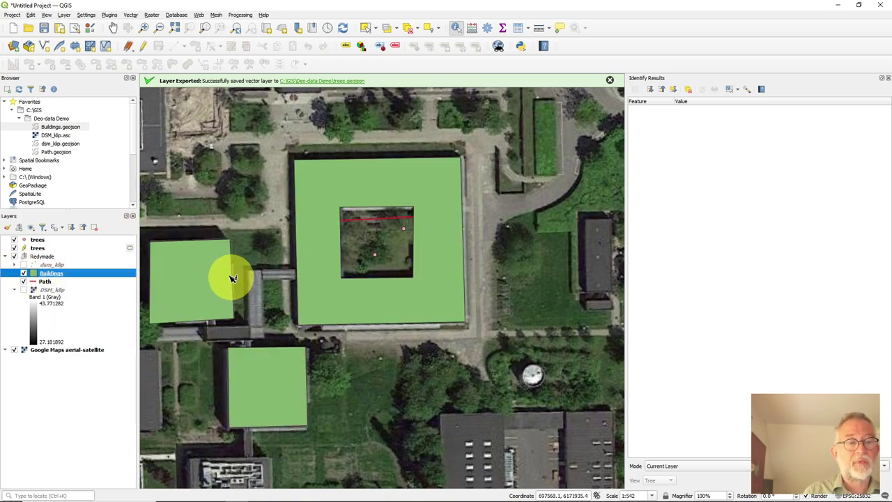
key("alt+Tab")
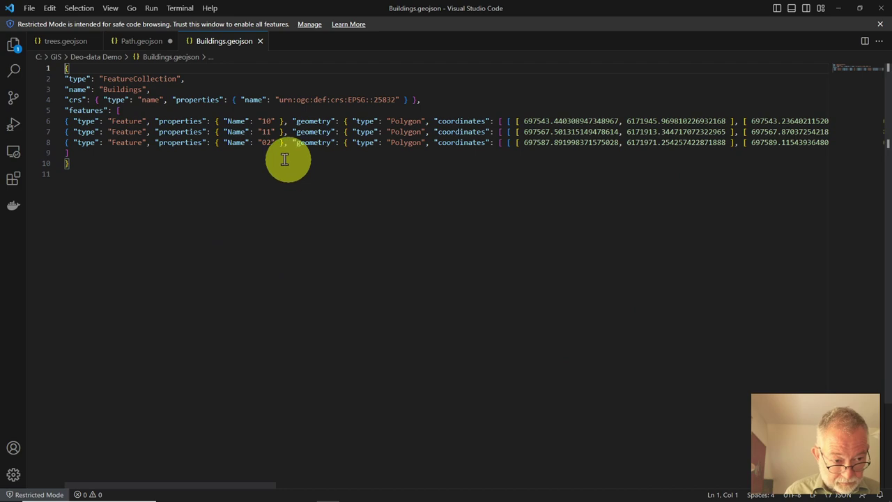
Wrap building 10's coordinates onto a new line and break again before its fourth vertex
left_click(497, 122)
key("Return")
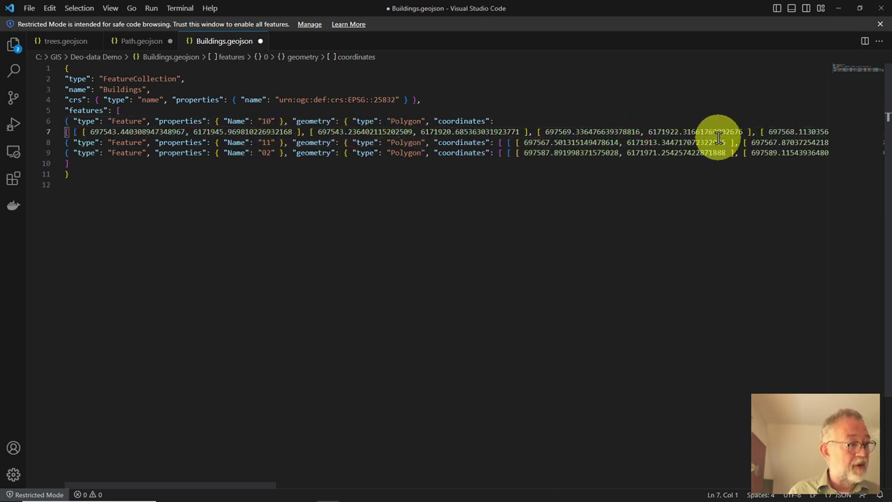
left_click(760, 132)
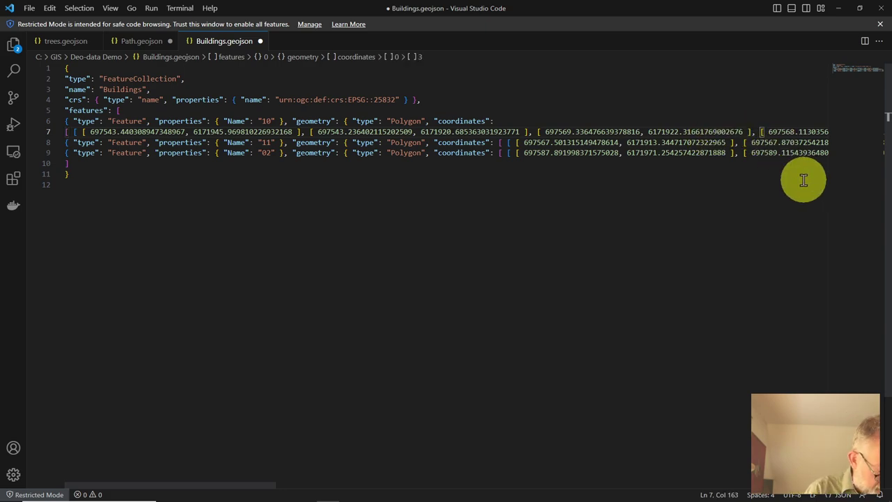
key("Return")
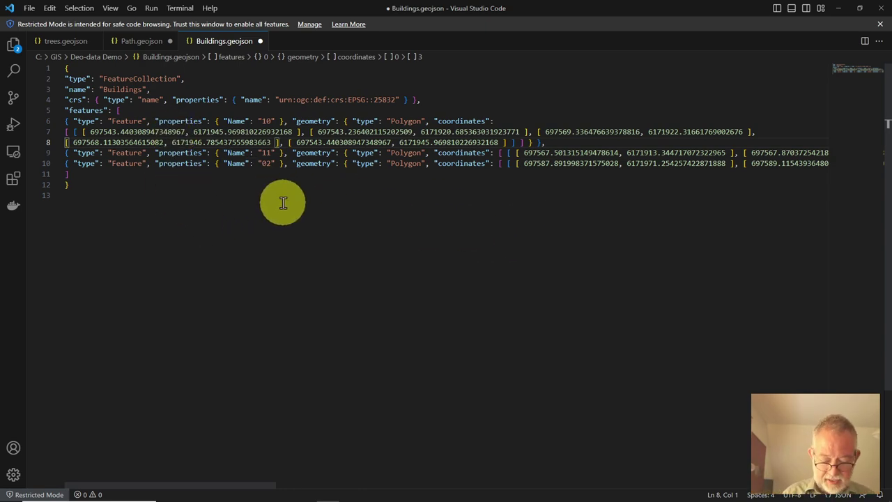
Identify the large courtyard building on the QGIS map as building 02
key("alt+Tab")
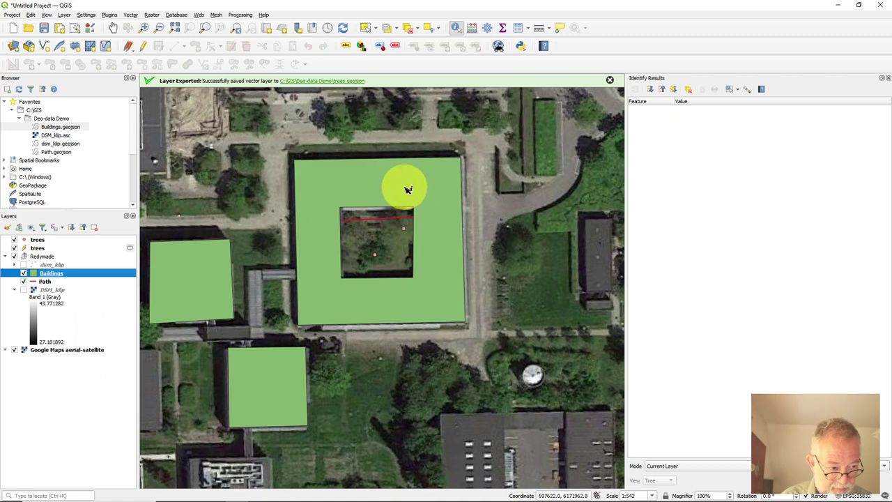
left_click(434, 194)
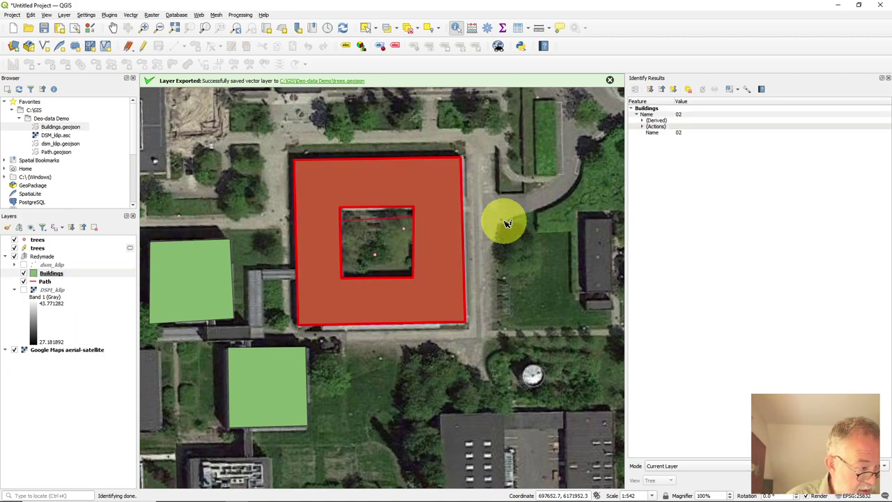
key("alt+Tab")
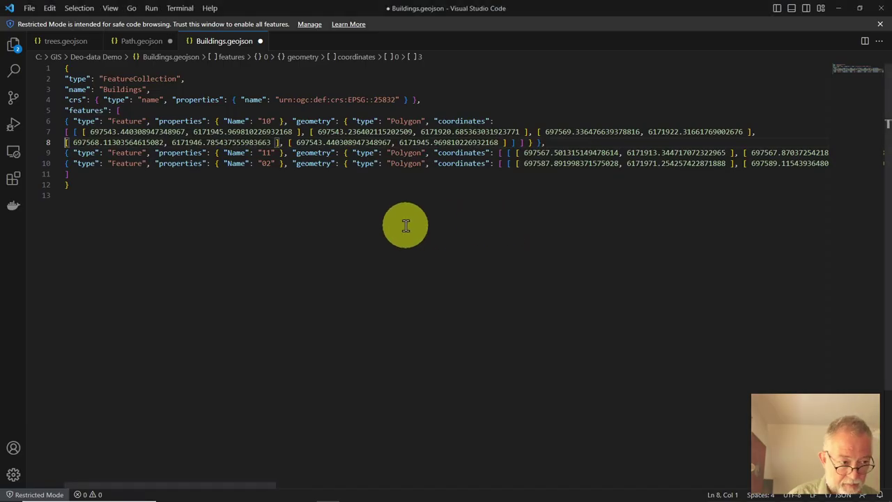
Wrap building 02's outer ring onto lines 11–12 and its courtyard ring onto lines 13–14 in Buildings.geojson
left_click(499, 164)
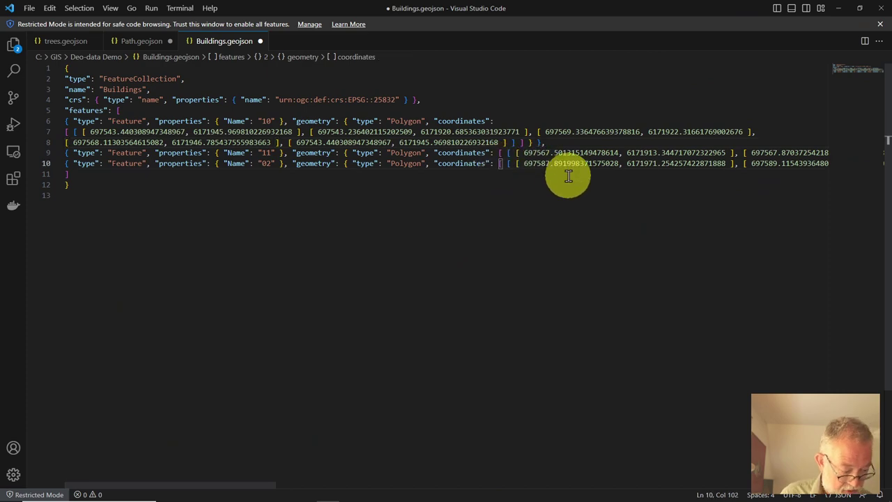
key("Return")
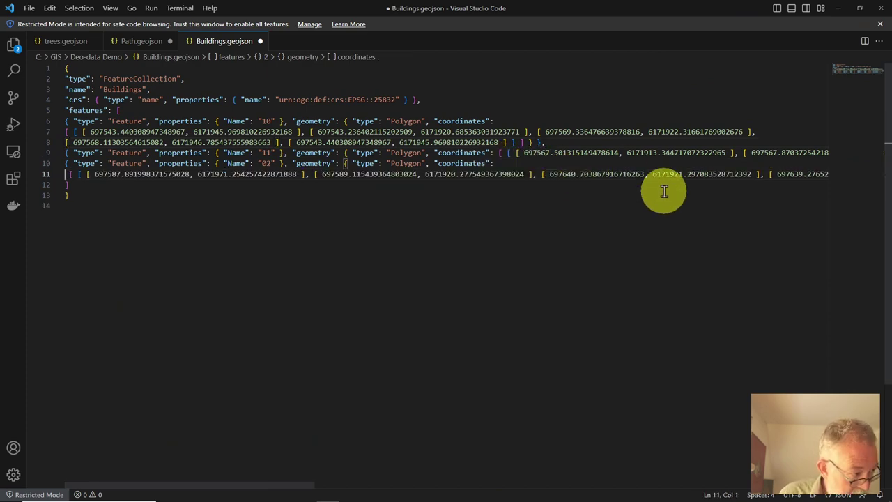
left_click(769, 174)
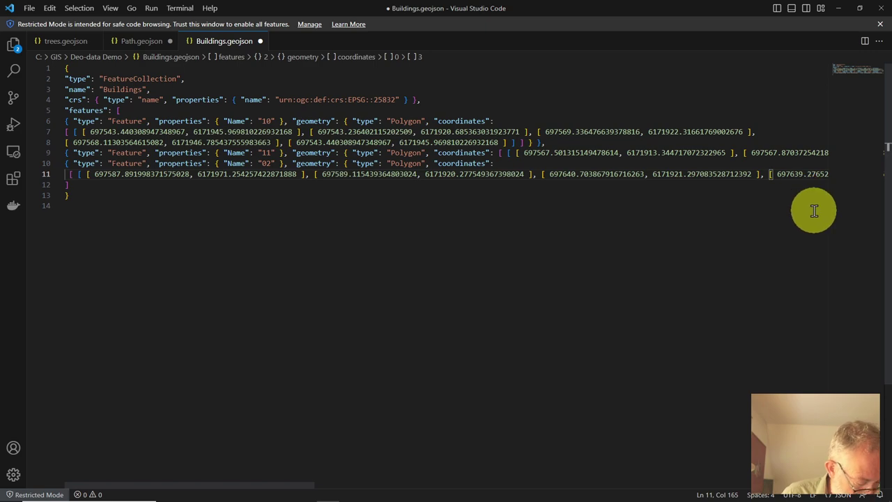
key("Return")
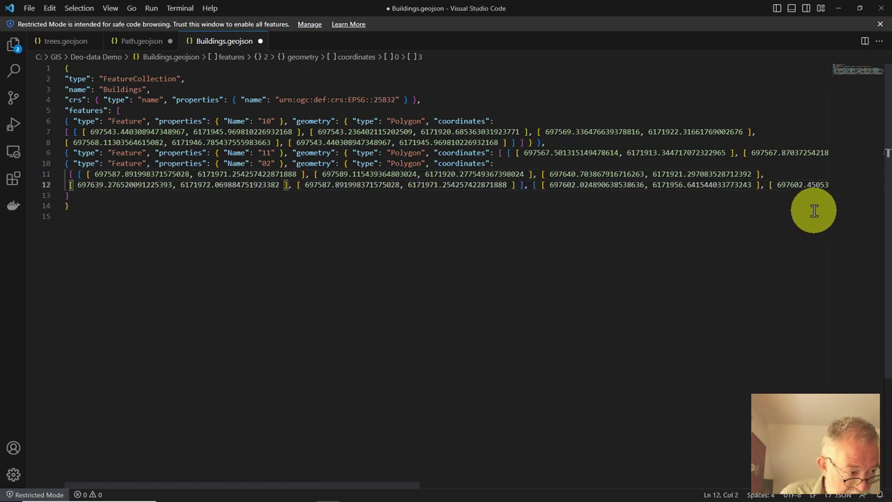
left_click(534, 185)
key("Return")
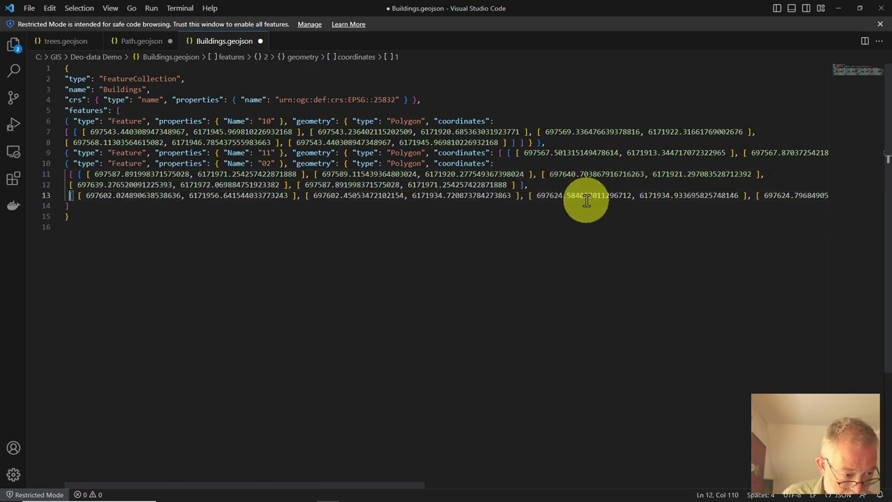
left_click(757, 196)
key("Return")
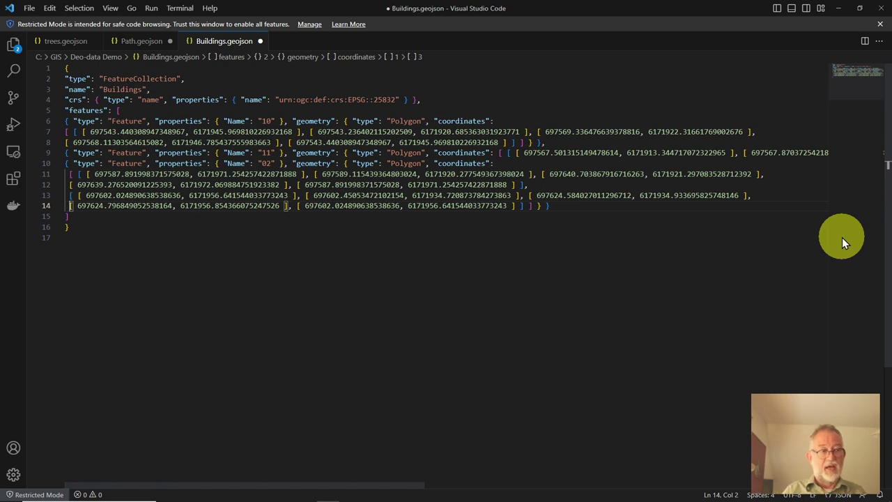
key("alt+Tab")
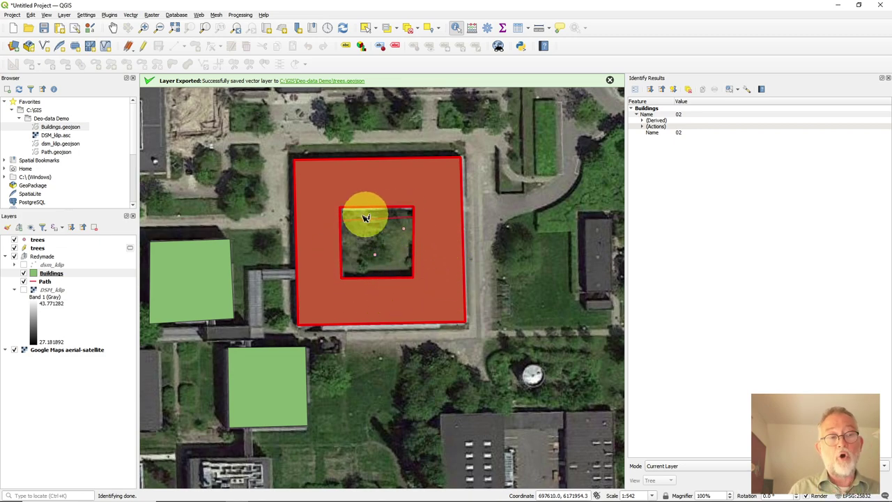
Browse trees.geojson and Path.geojson, then go back to the reformatted Buildings.geojson
key("alt+Tab")
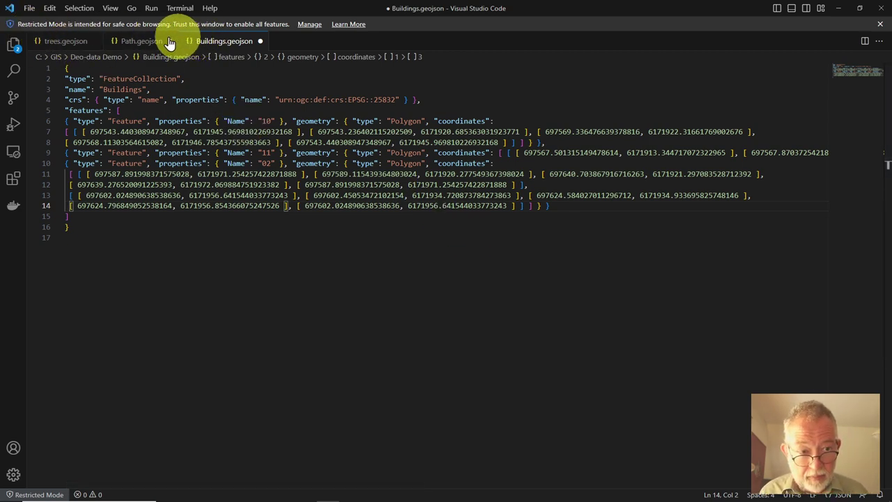
left_click(60, 42)
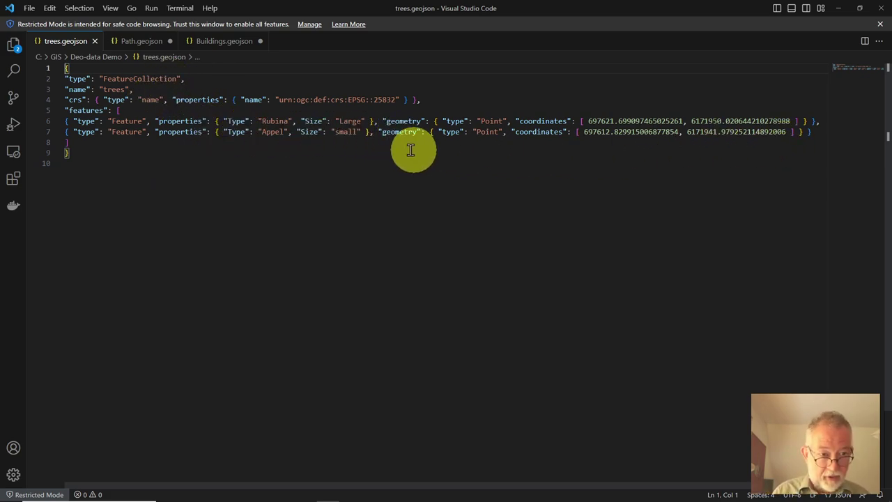
left_click(143, 42)
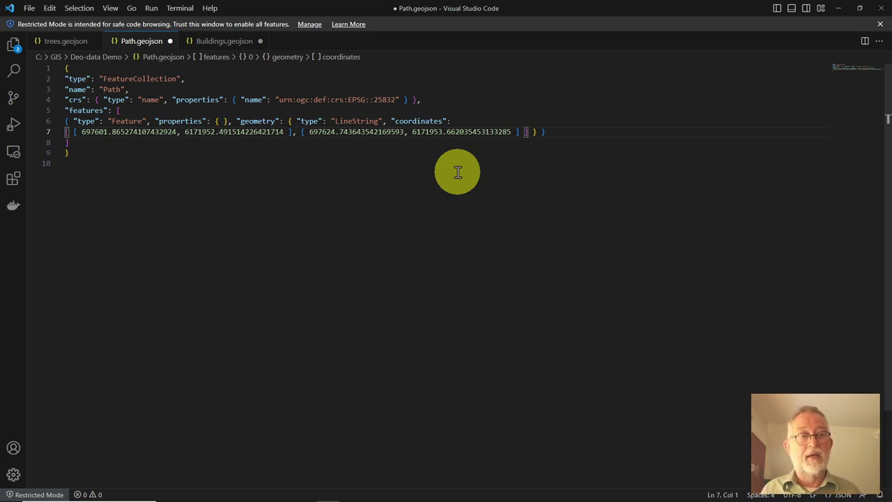
left_click(237, 47)
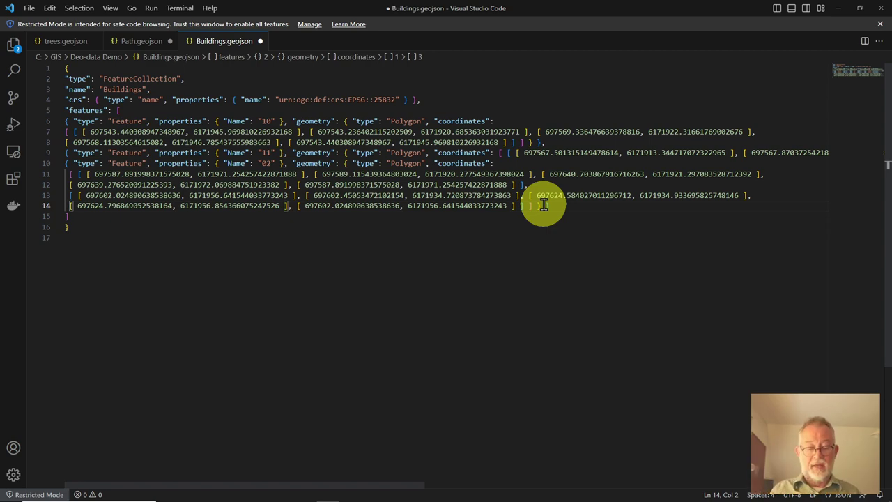
Bring the QGIS map forward, with building 02 still identified and its courtyard hole shown
key("alt+Tab")
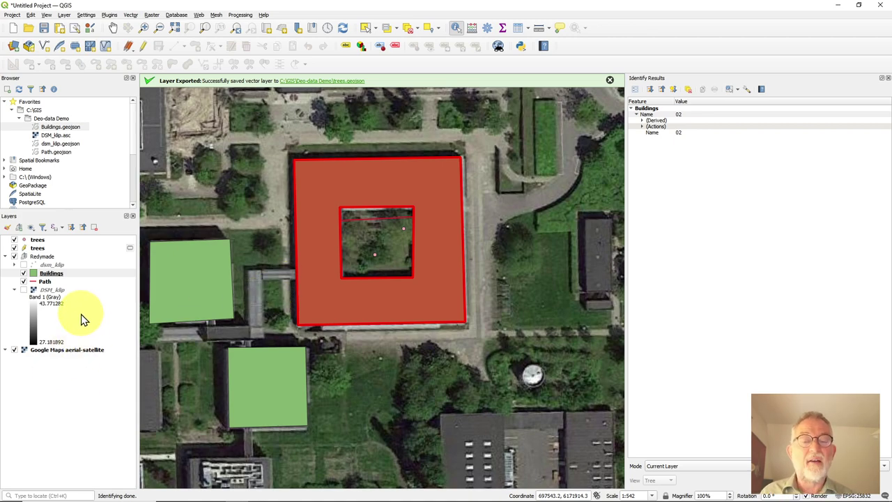
Show the dsm_klip elevation points and read their elevation values at two map spots
left_click(23, 265)
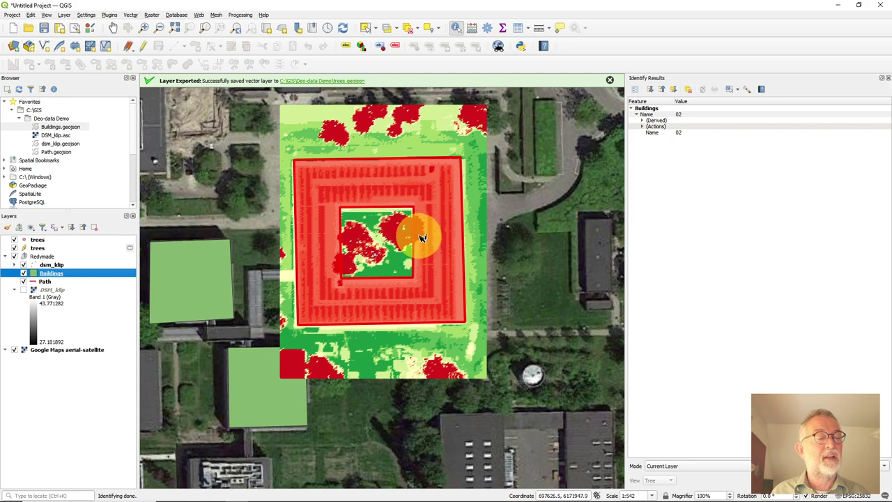
scroll(401, 236, "up", 3)
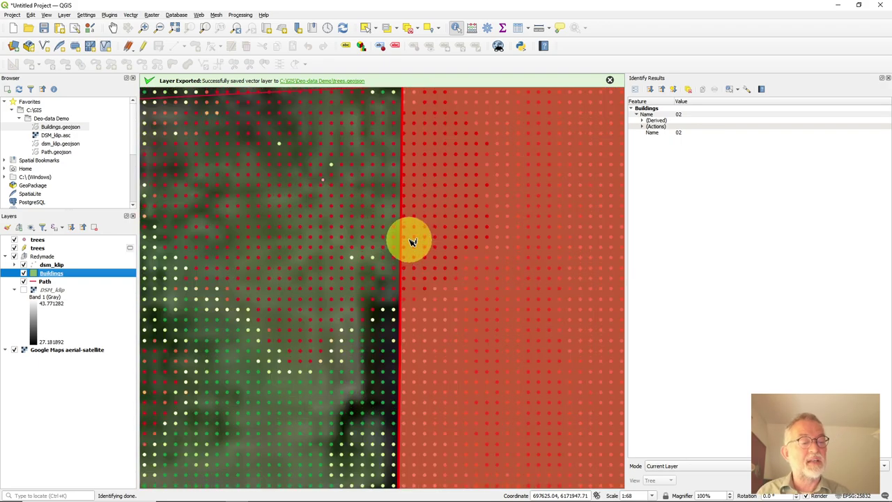
scroll(408, 257, "down", 1)
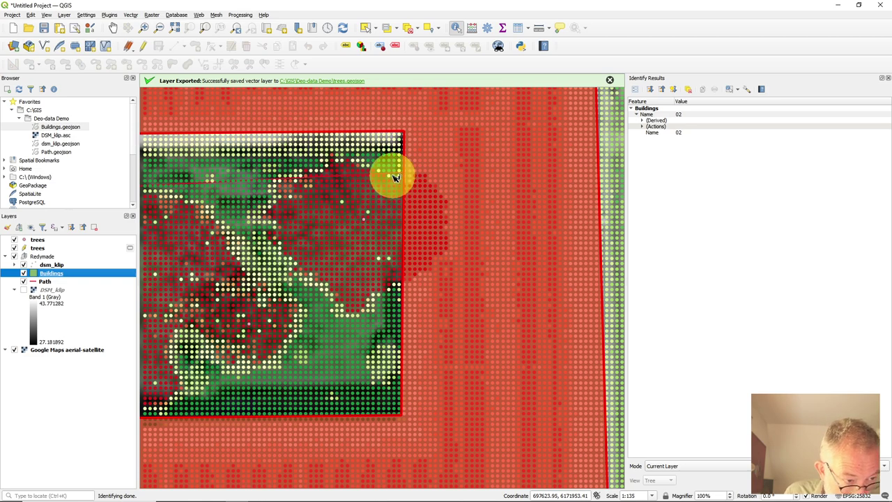
left_click(54, 266)
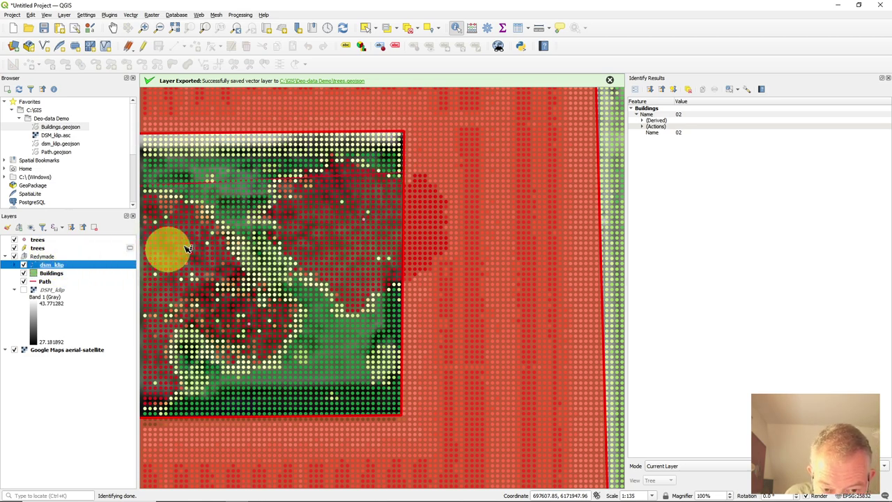
left_click(352, 231)
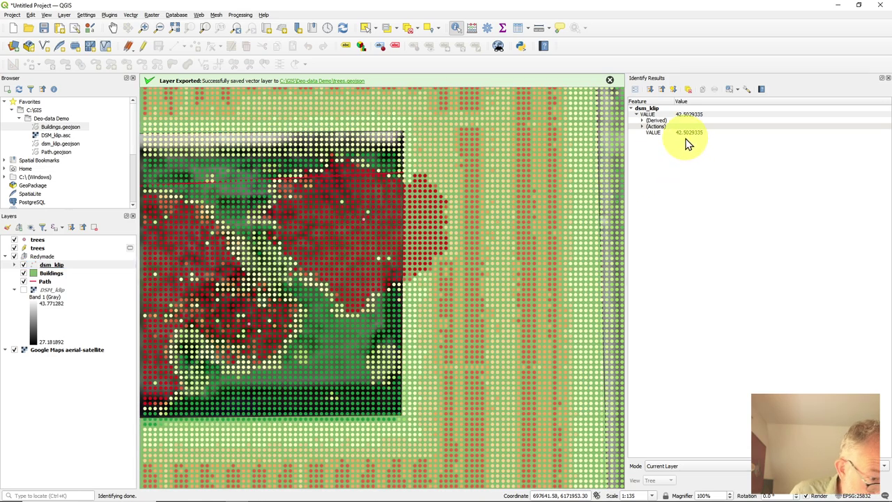
left_click(352, 328)
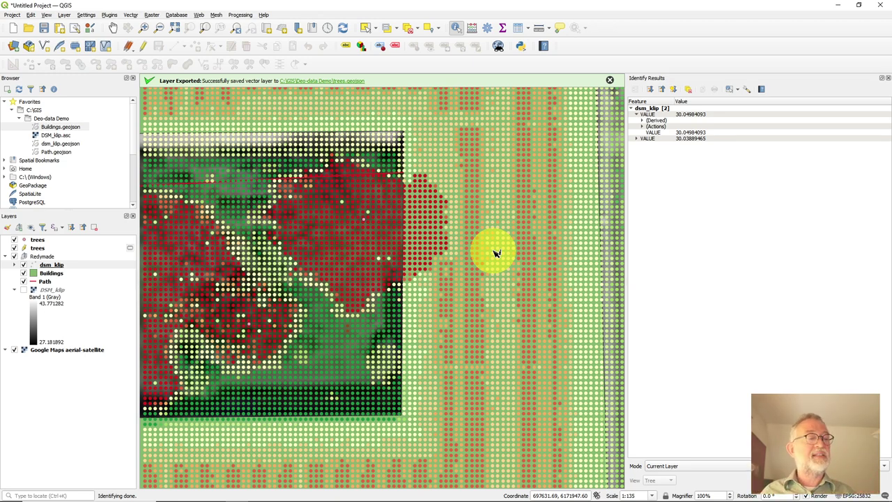
Pan to the grid's top-left corner, read that point's elevation, then bring up the Deo-data Demo folder
scroll(406, 180, "up", 1)
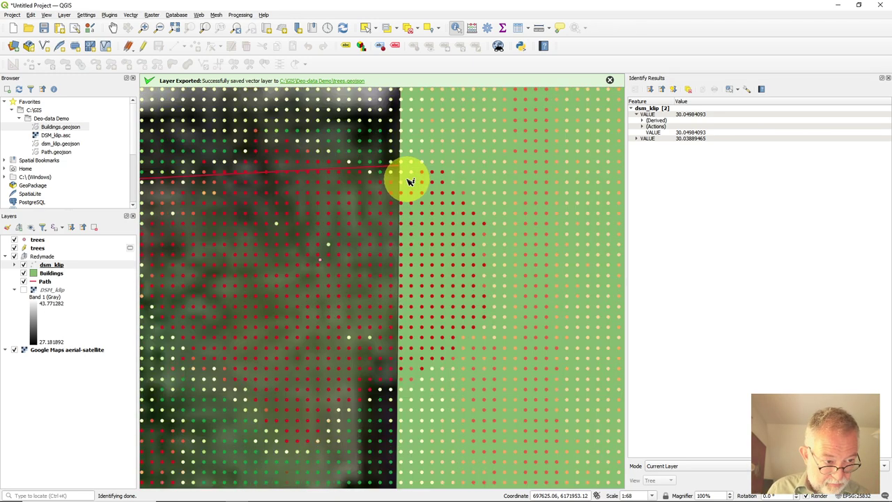
scroll(410, 181, "down", 1)
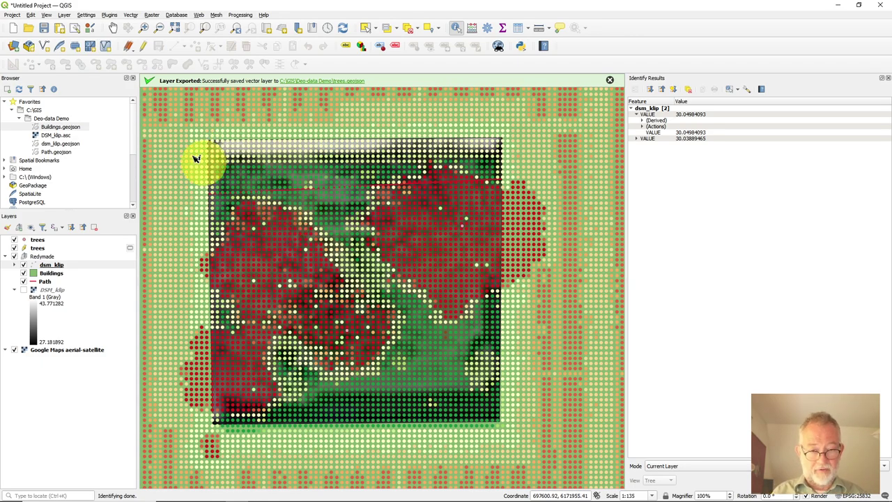
left_click(113, 28)
left_click_drag(196, 151, 318, 313)
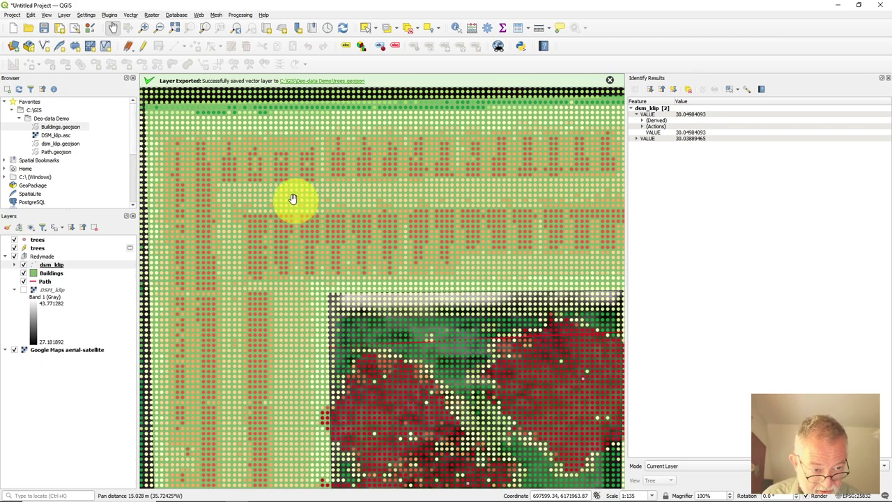
left_click_drag(279, 194, 299, 289)
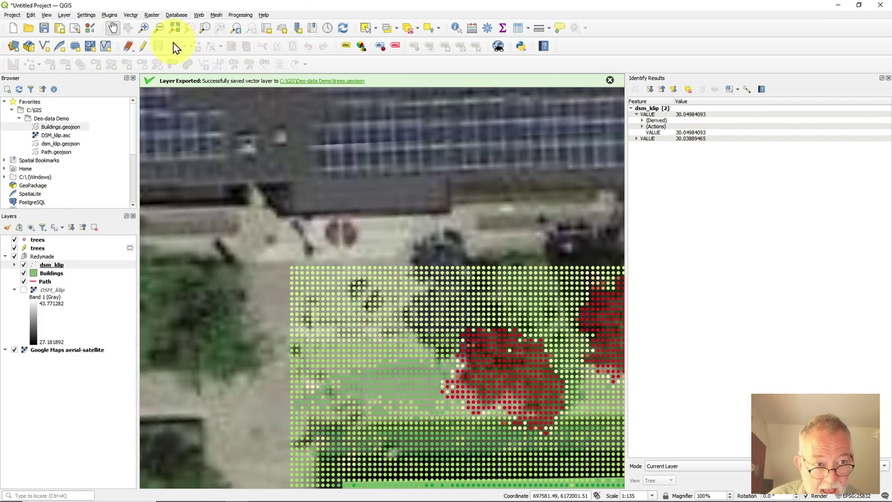
left_click(454, 27)
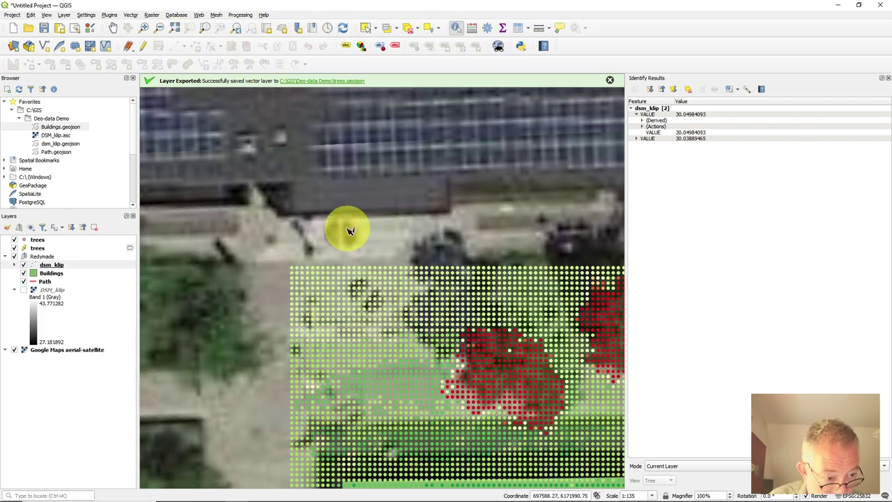
left_click(292, 272)
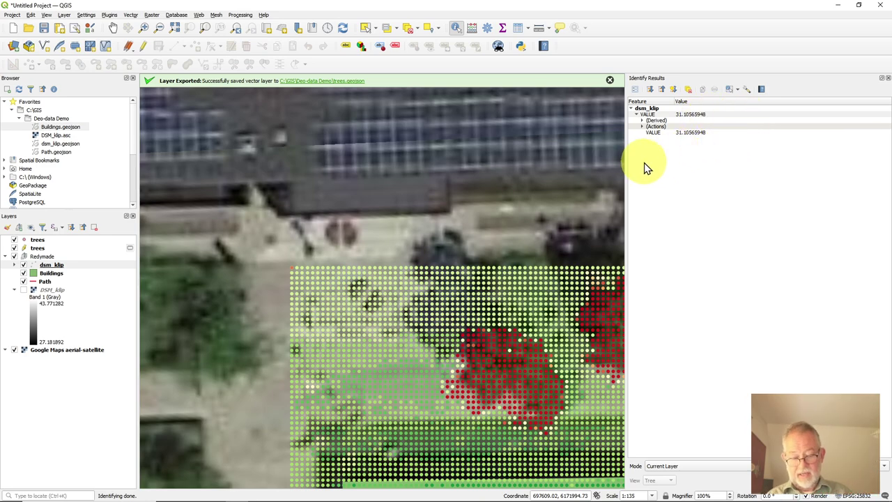
key("alt+Tab")
key("alt+Tab")
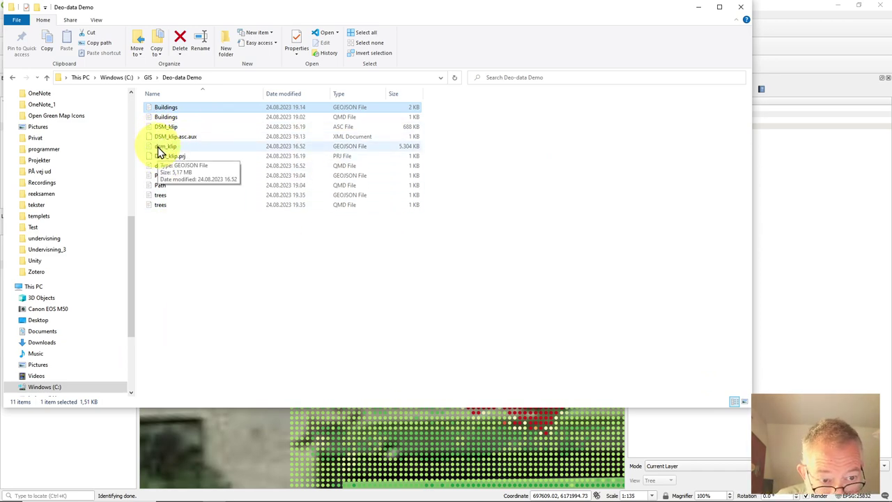
Open dsm_klip.geojson as text in Visual Studio Code
left_click(160, 152)
double_click(160, 147)
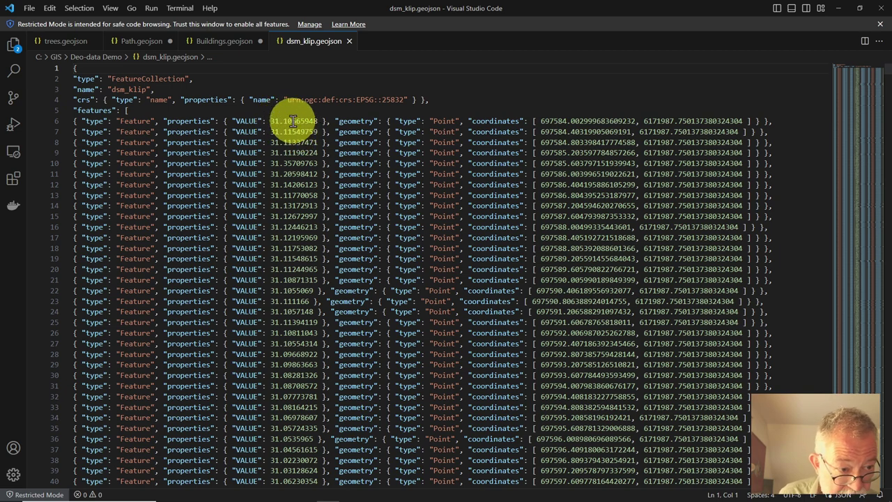
key("shift+alt+r")
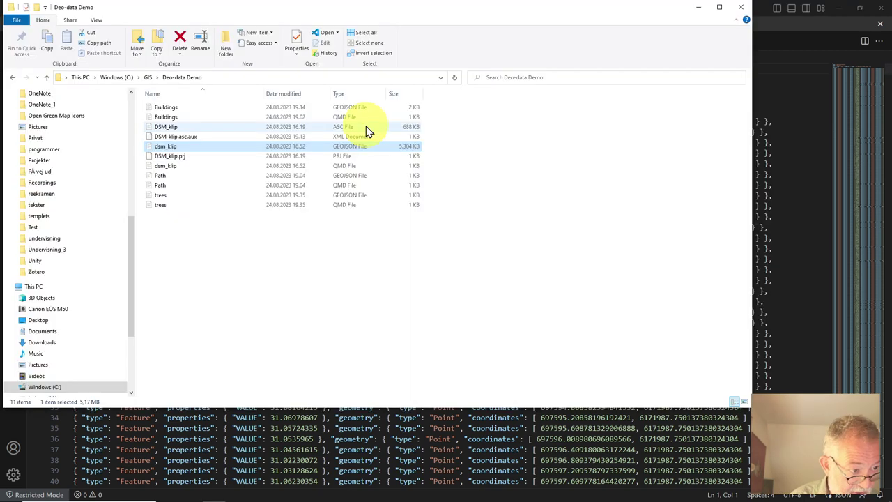
Compare the map points with the dsm_klip.geojson VALUE entries, ending on the QGIS map
key("alt+Tab")
left_click(551, 142)
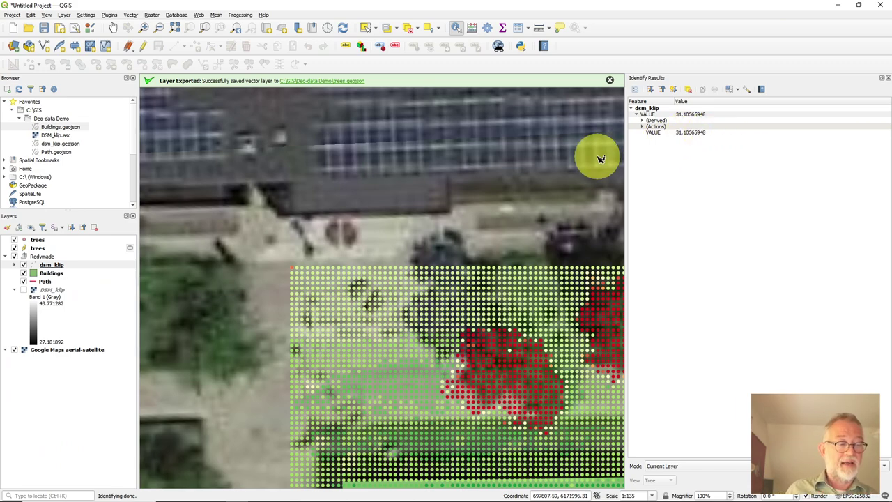
scroll(534, 295, "down", 1)
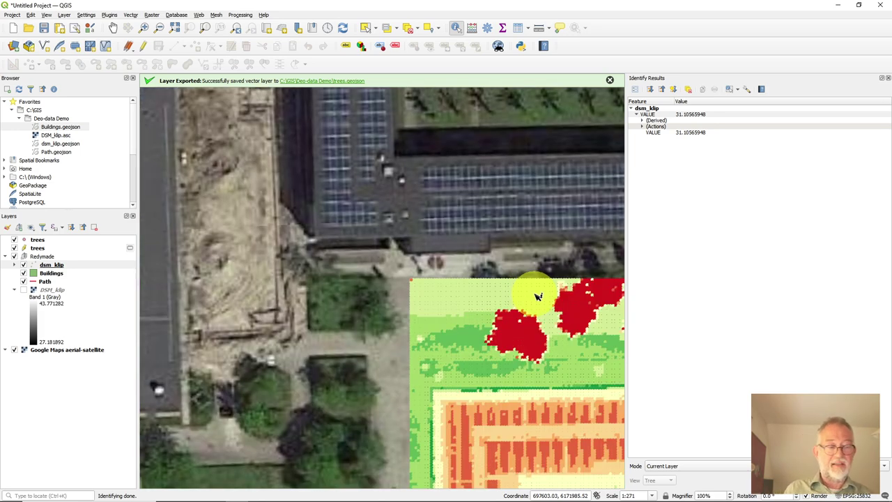
scroll(537, 298, "up", 1)
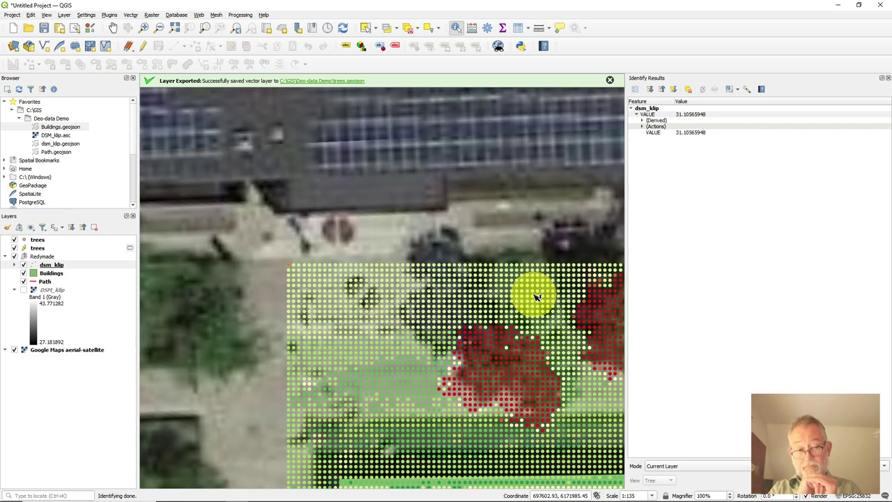
key("alt+Tab")
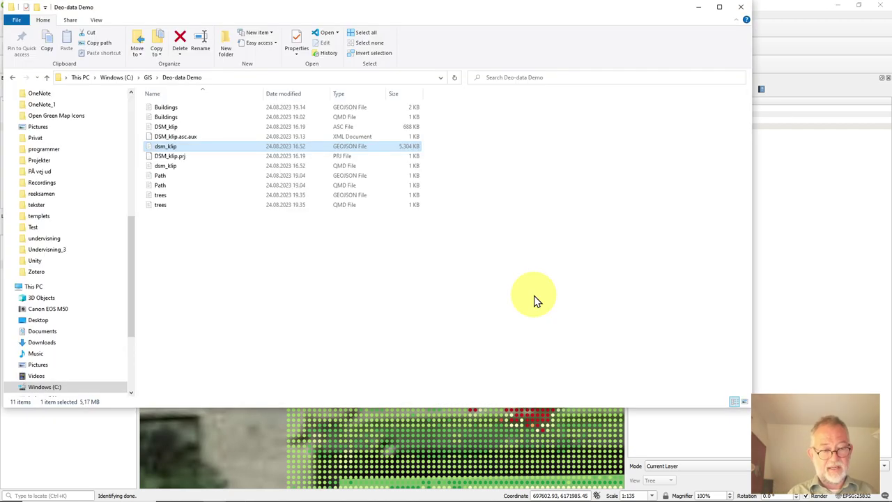
key("alt+Tab")
key("Tab")
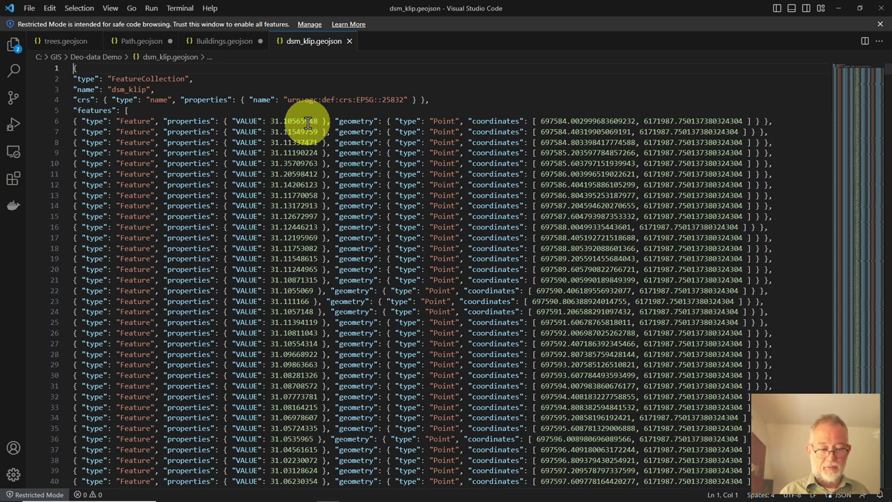
key("alt+Tab")
key("Tab")
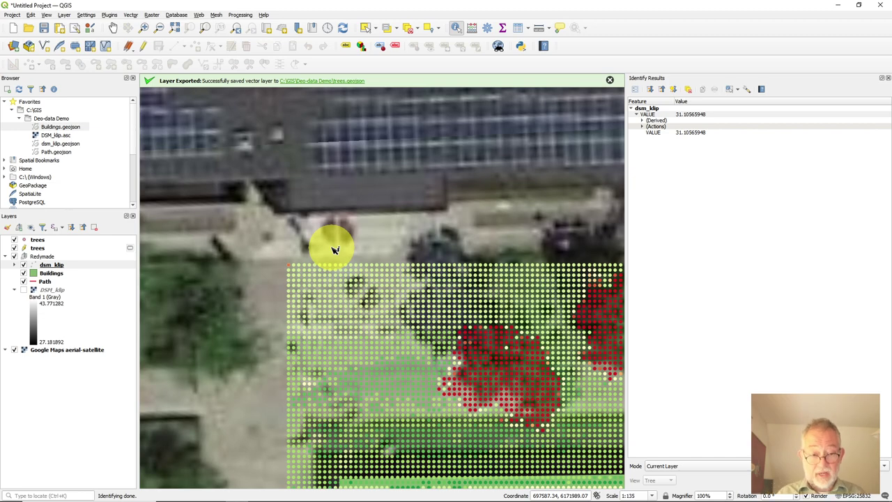
Turn on the DSM_klip raster and switch off the dsm_klip points and Buildings layers
left_click(27, 291)
left_click(24, 270)
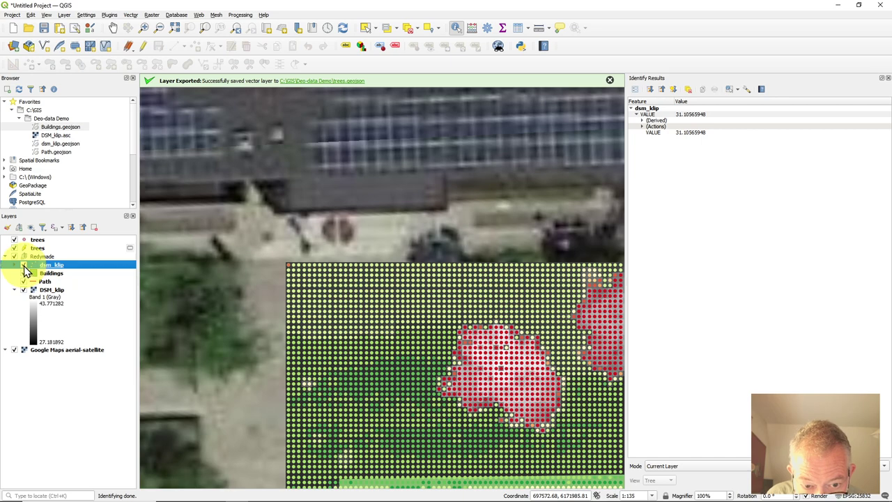
scroll(454, 334, "down", 1)
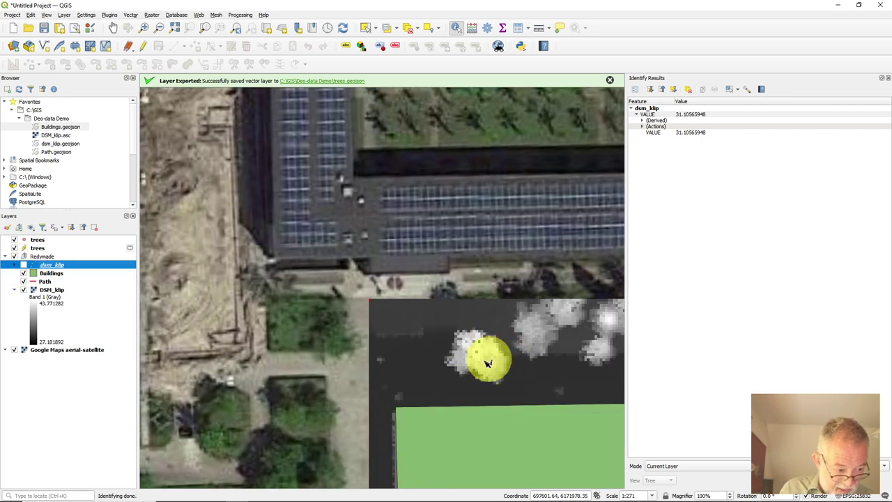
left_click(24, 273)
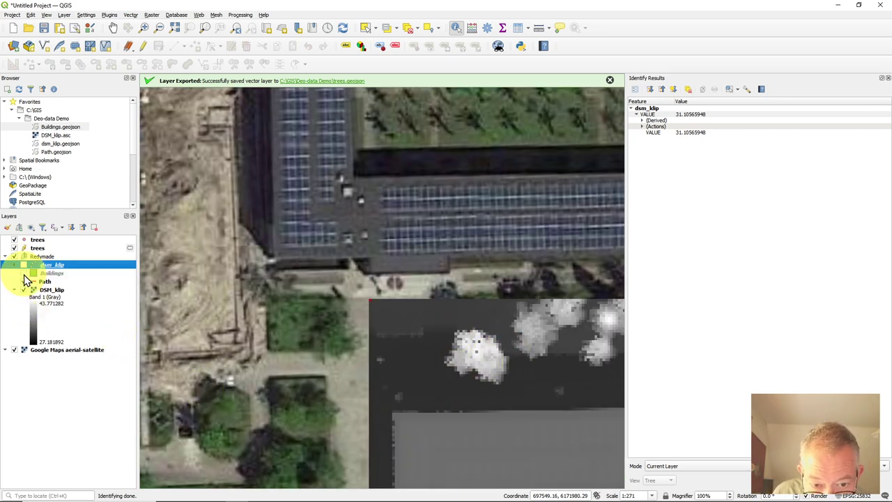
scroll(425, 387, "down", 2)
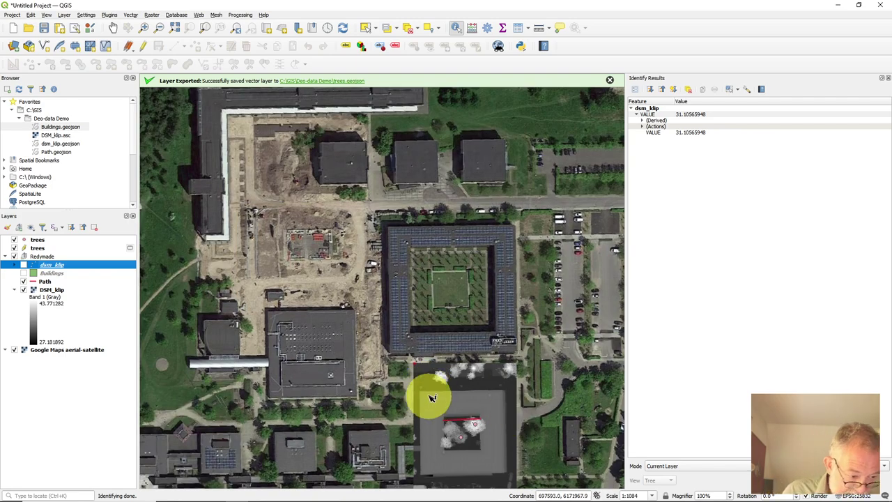
scroll(432, 396, "up", 2)
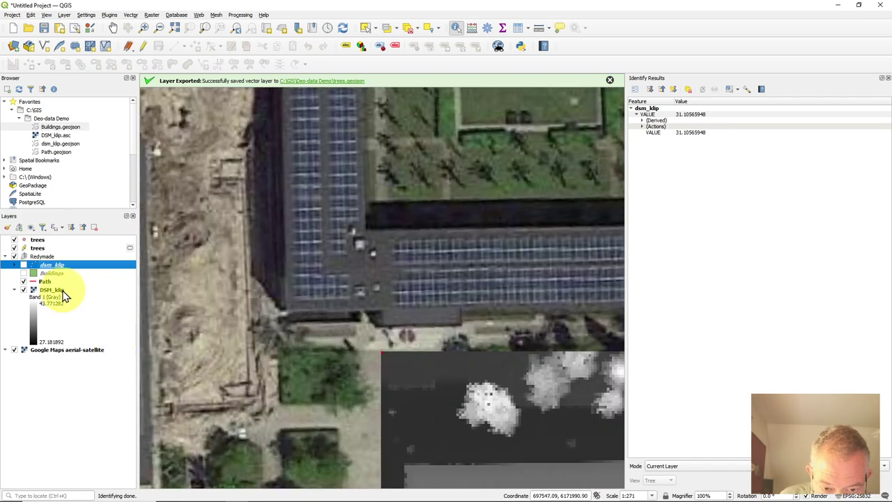
Query the DSM_klip corner cell (31.10565948486328) and zoom in with the dsm_klip points hidden
left_click(62, 290)
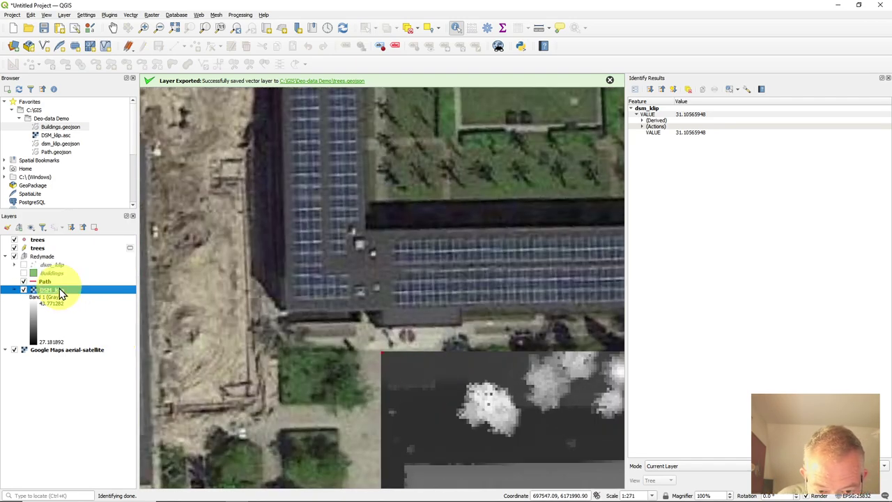
left_click(386, 356)
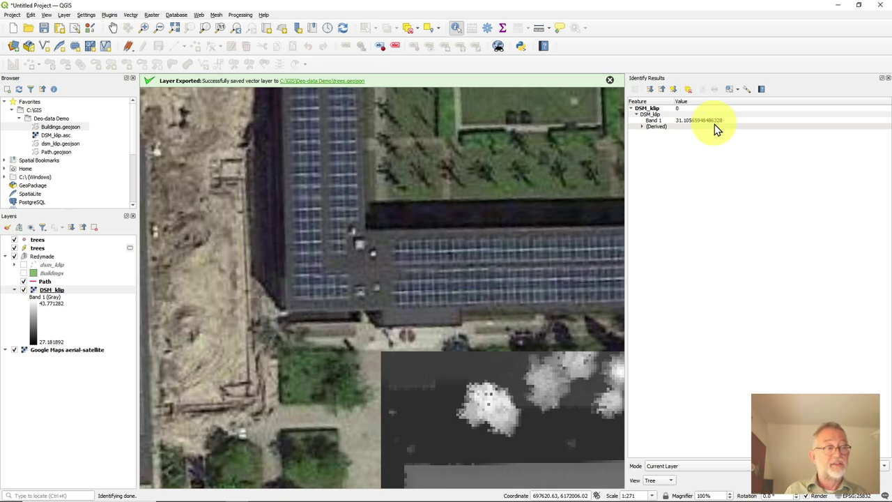
scroll(538, 368, "down", 2)
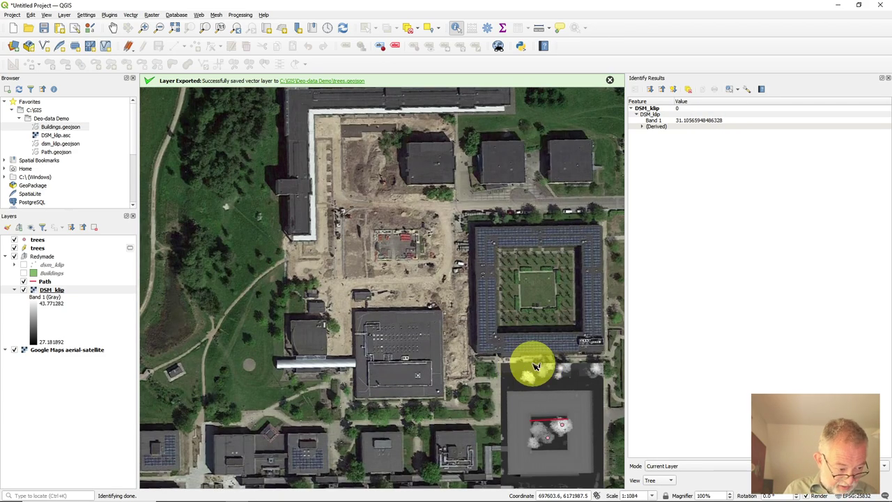
scroll(540, 370, "up", 1)
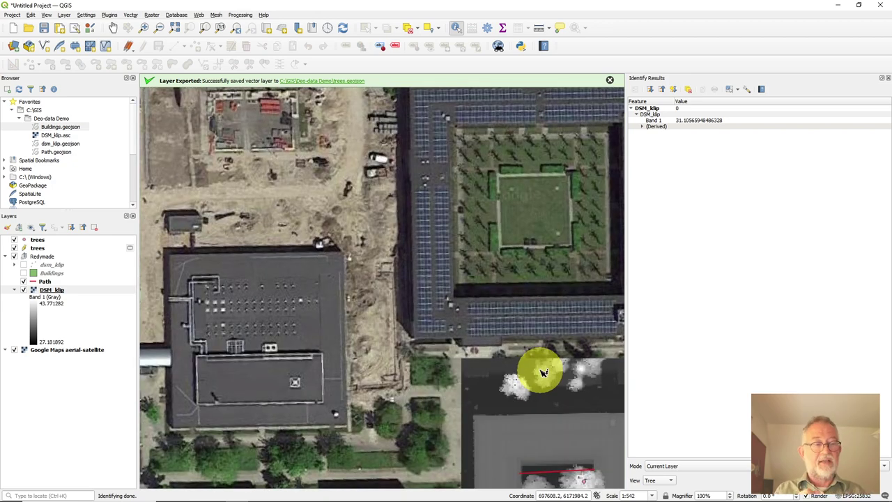
scroll(544, 372, "up", 2)
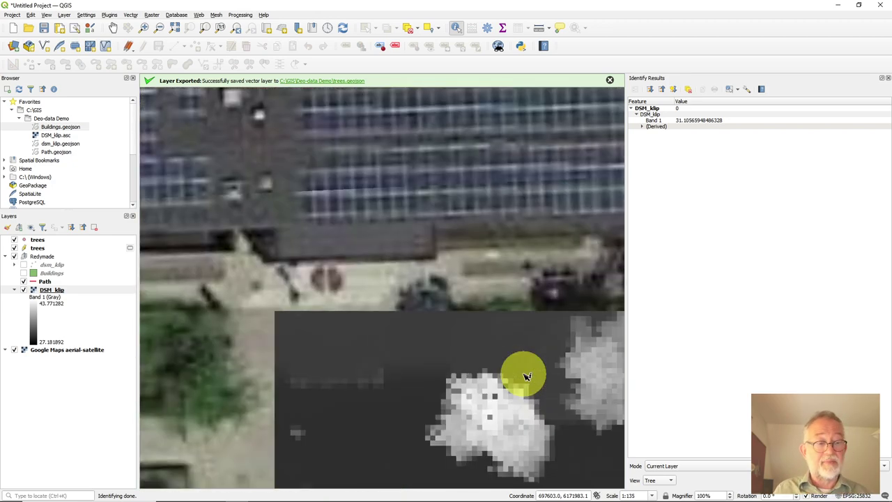
scroll(408, 353, "up", 2)
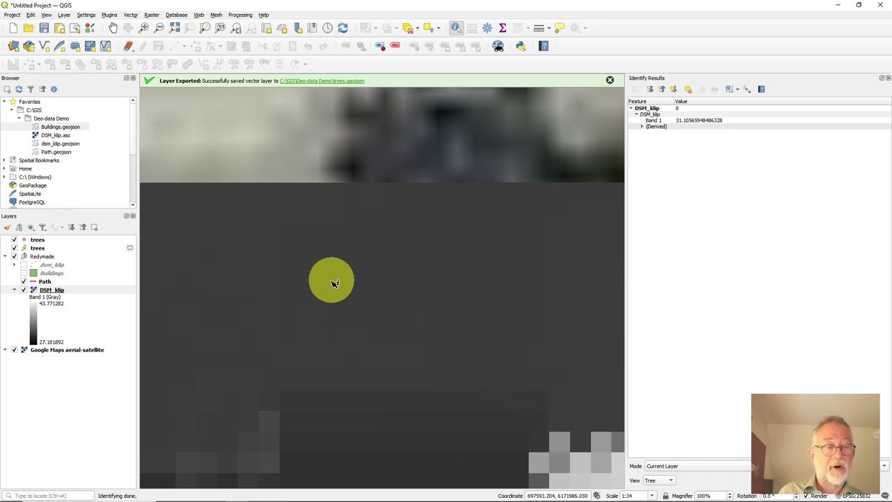
left_click(28, 271)
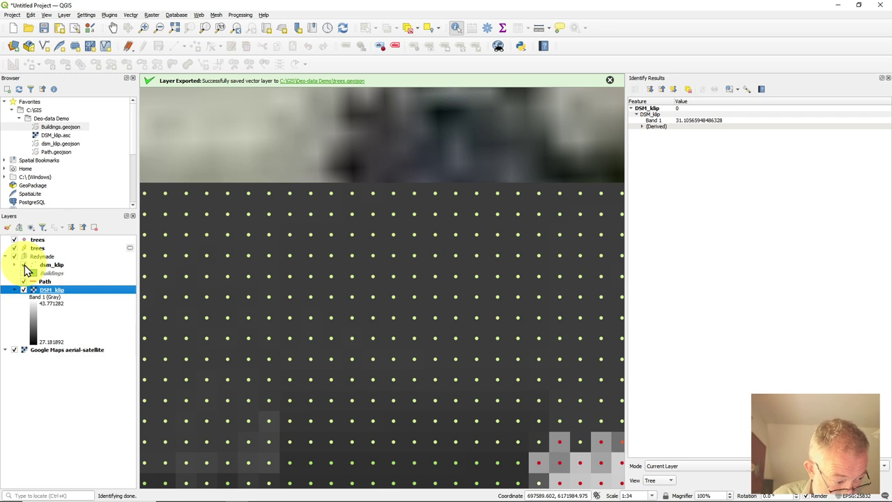
left_click(25, 268)
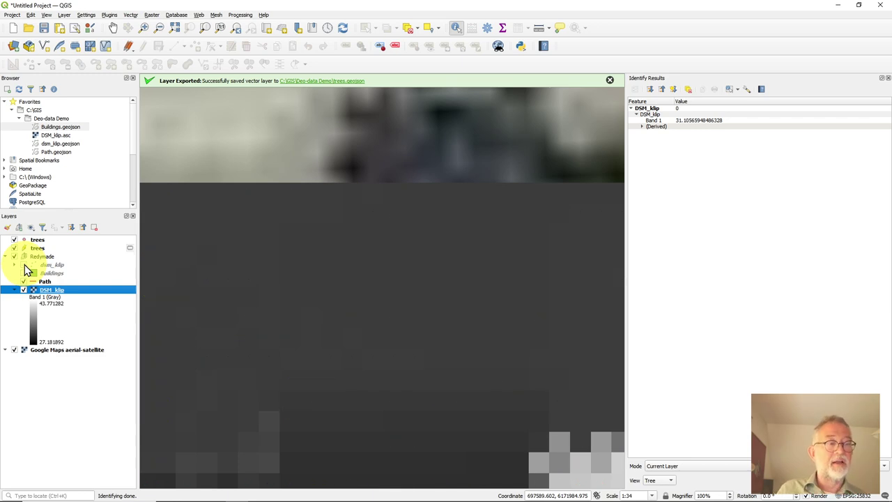
Open DSM_klip.asc from the Deo-data Demo folder in VS Code, then view the dsm_klip.geojson tab
key("alt+Tab")
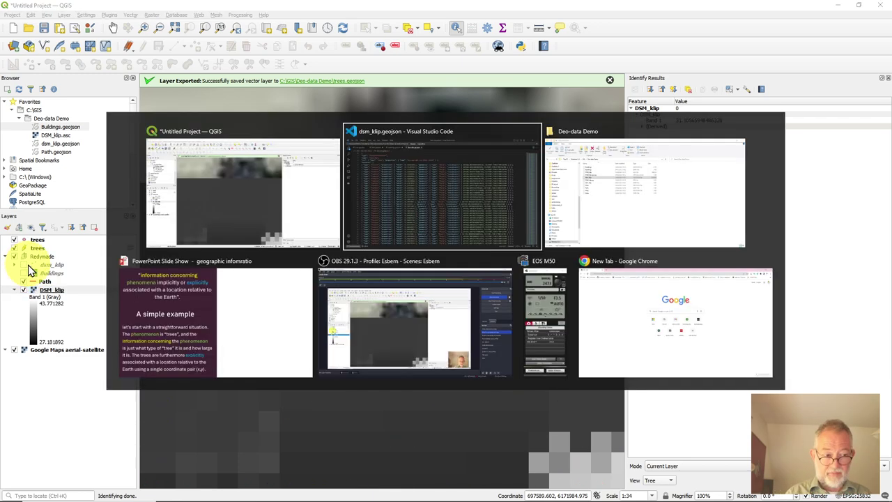
key("Tab")
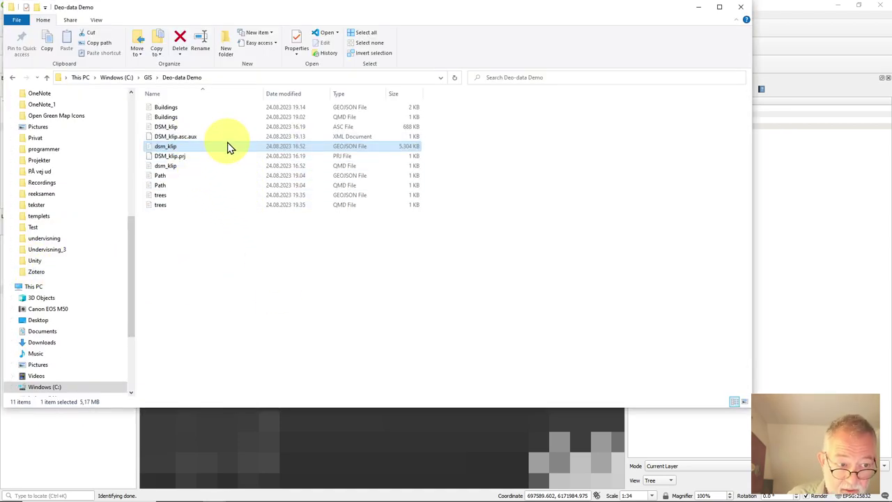
left_click(166, 128)
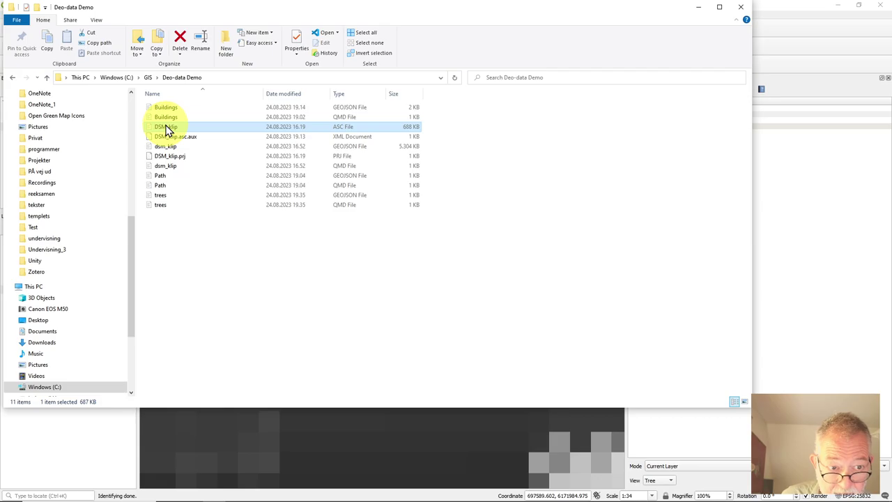
double_click(166, 128)
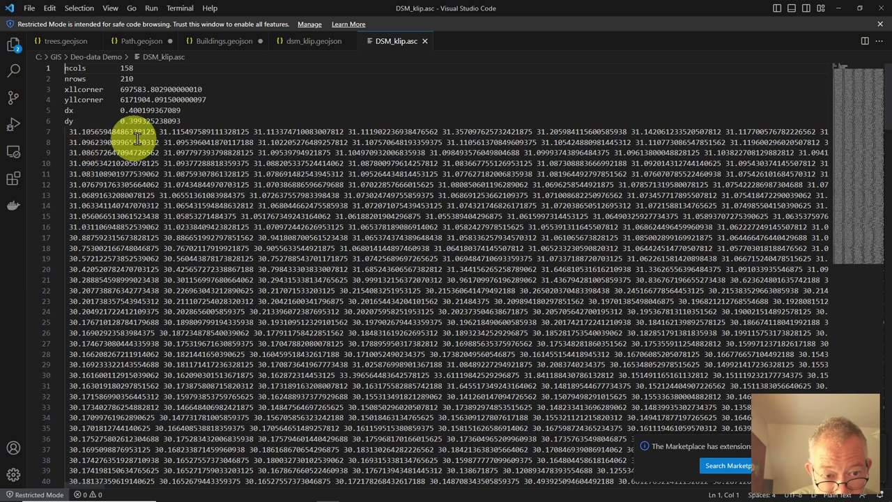
left_click(307, 43)
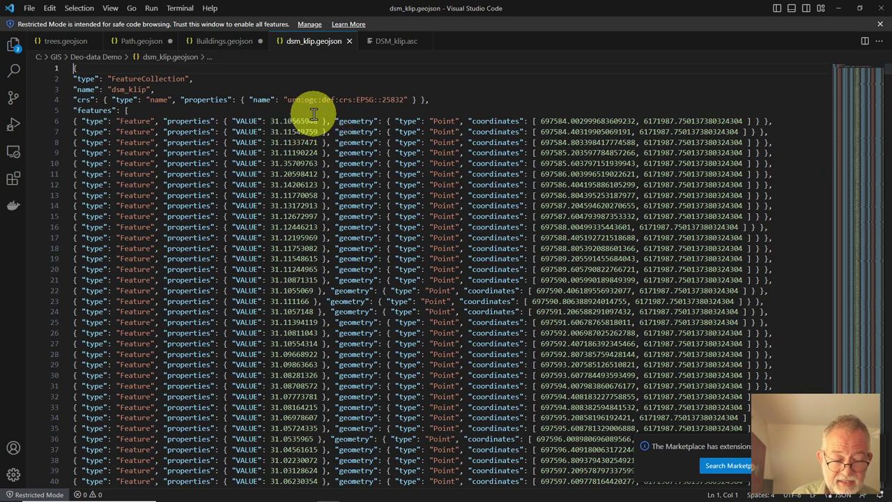
key("alt+Tab")
key("alt+Tab")
Show the dsm_klip points again and read the top-left point's VALUE, 31.10565948
key("Tab")
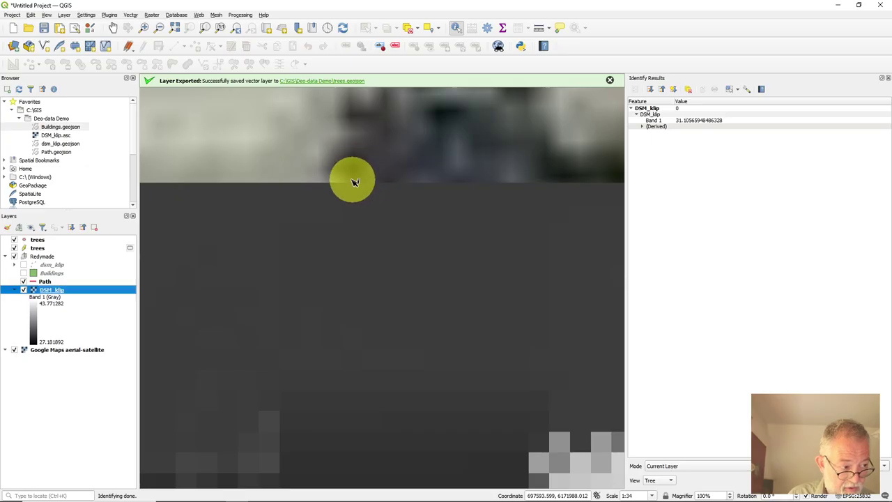
scroll(203, 184, "up", 3)
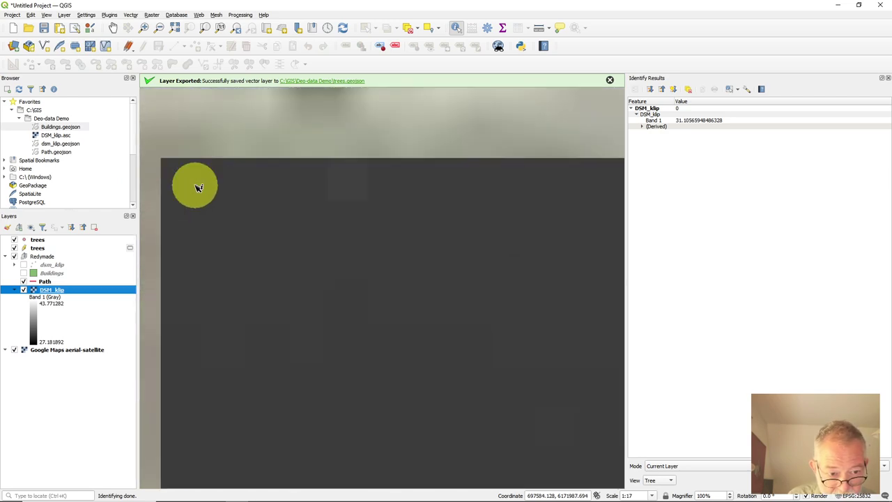
left_click(23, 265)
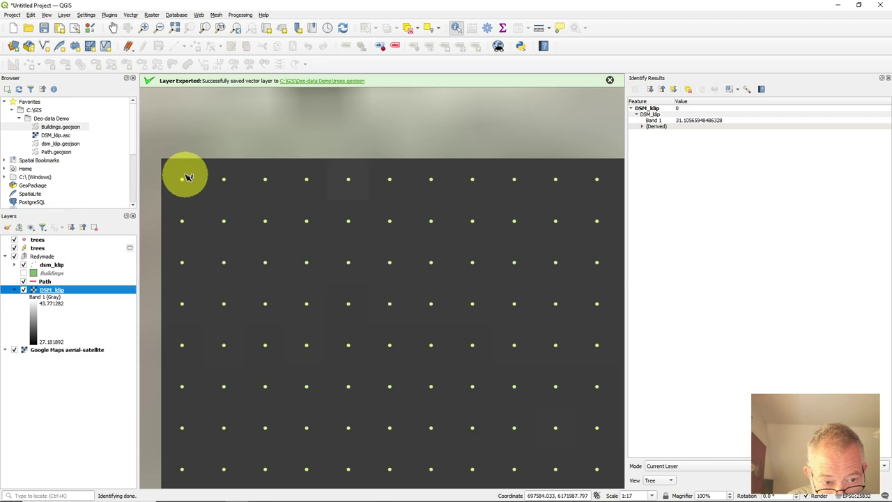
left_click(62, 265)
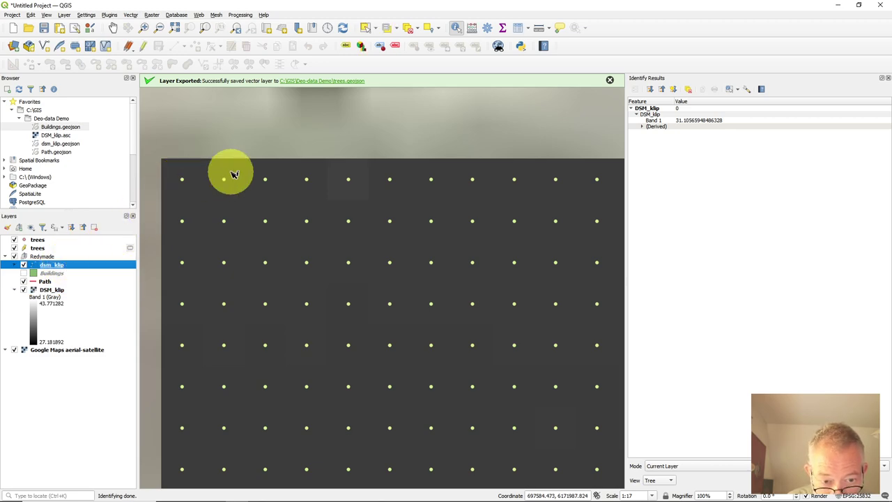
left_click(182, 182)
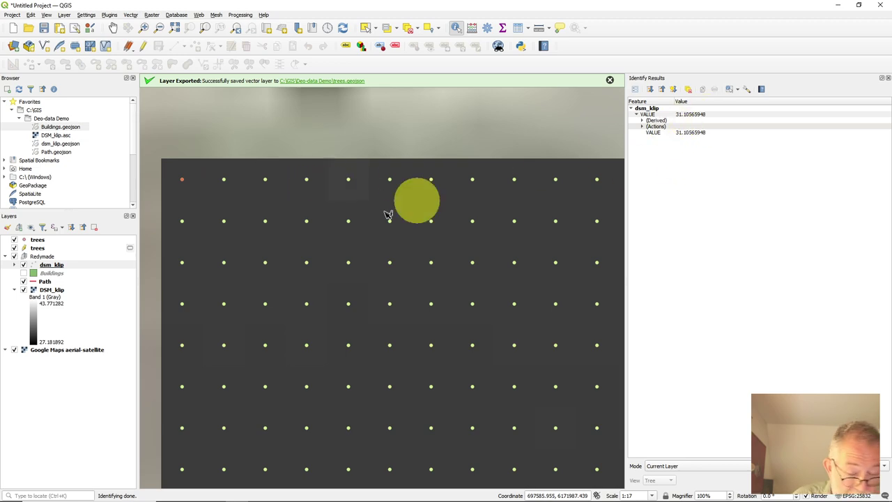
Query the DSM_klip raster cell beneath that point, then return to dsm_klip.geojson in VS Code
left_click(52, 290)
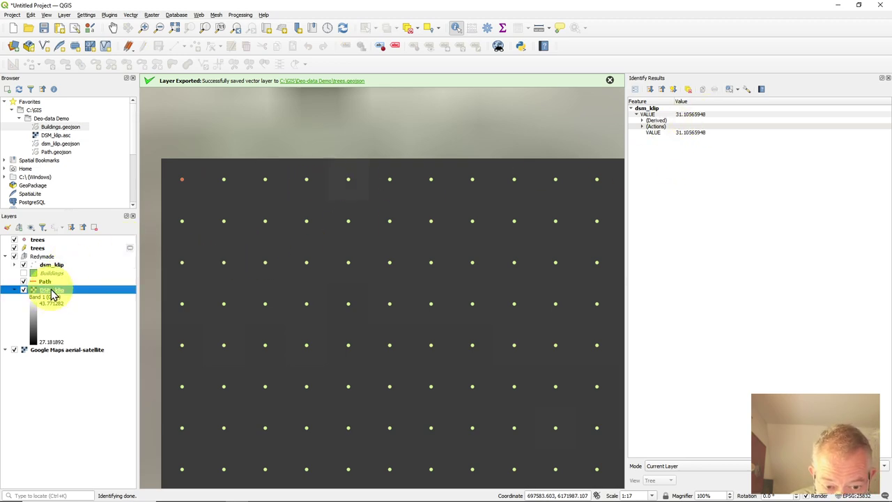
left_click(200, 195)
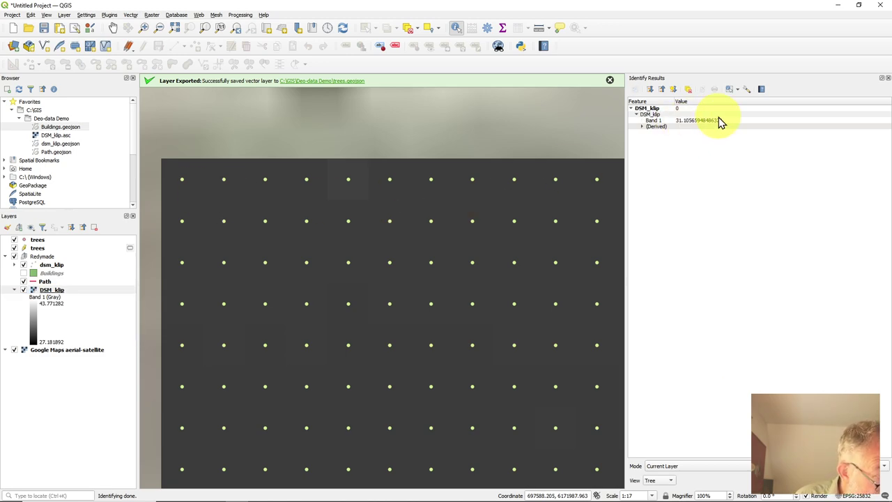
key("alt+Tab")
key("alt+Tab")
left_click(573, 167)
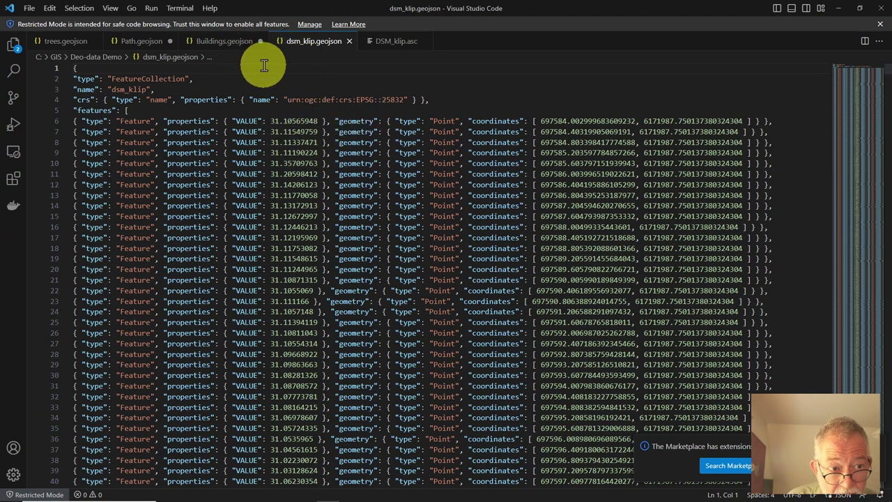
left_click(396, 42)
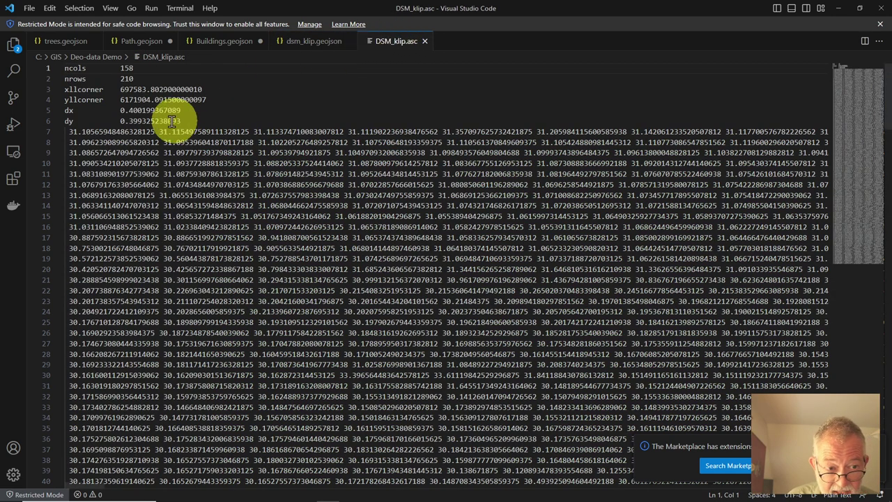
left_click_drag(69, 132, 164, 137)
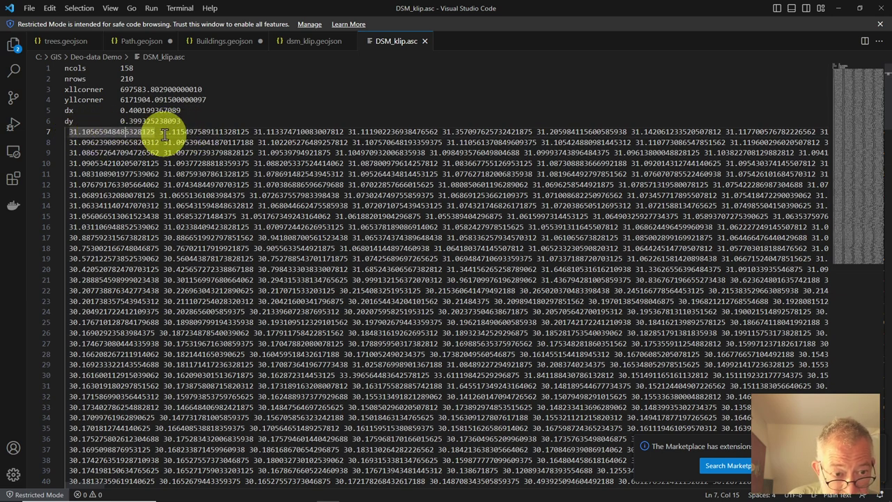
left_click(322, 43)
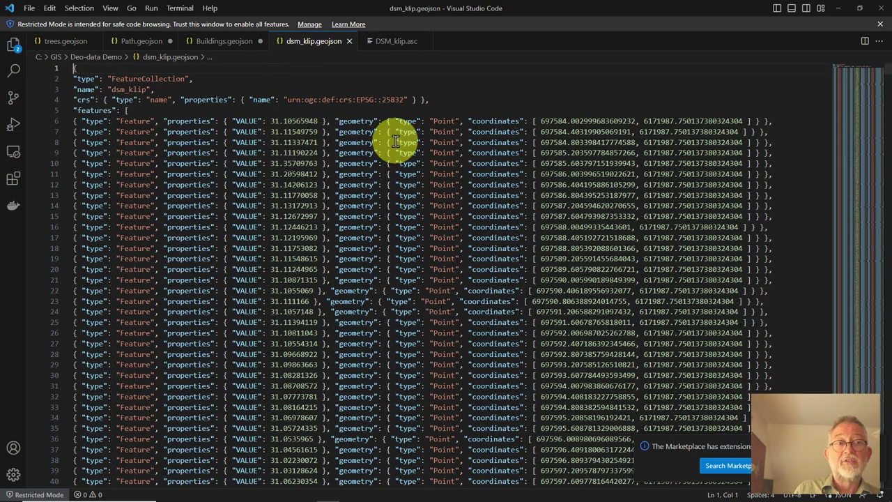
key("alt+Tab")
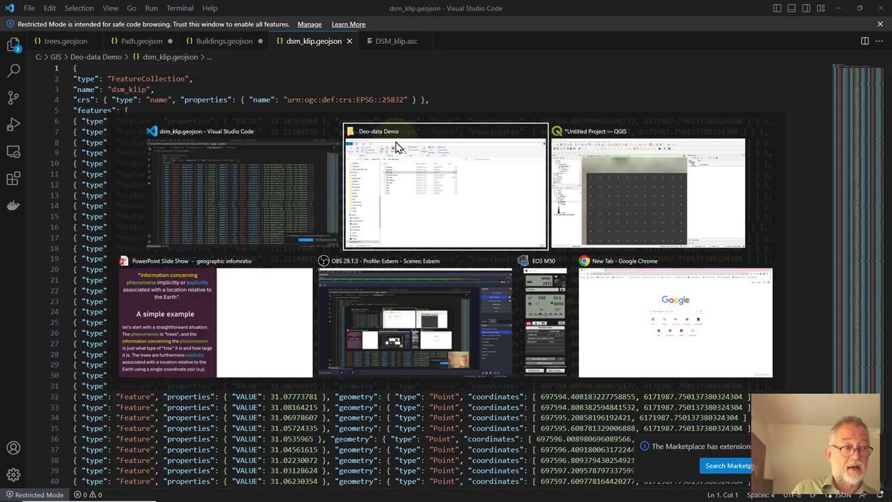
key("alt+Tab")
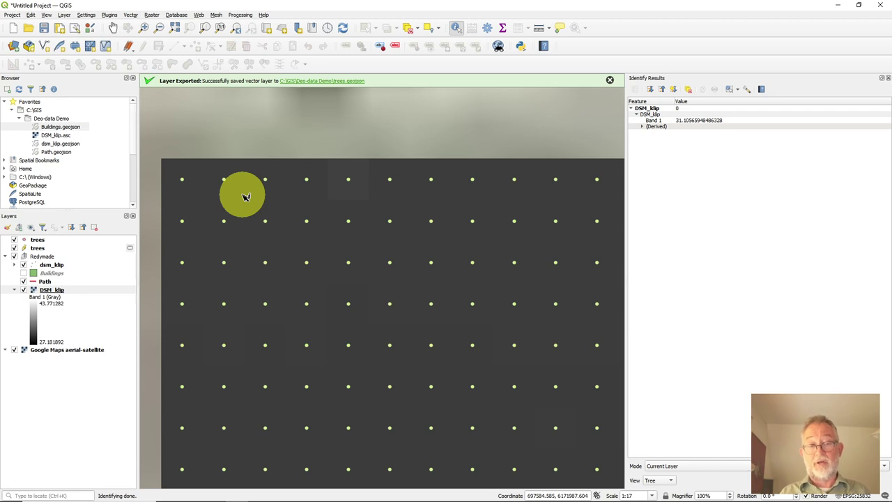
Start switching windows toward the PowerPoint Slide Show
key("alt+Tab")
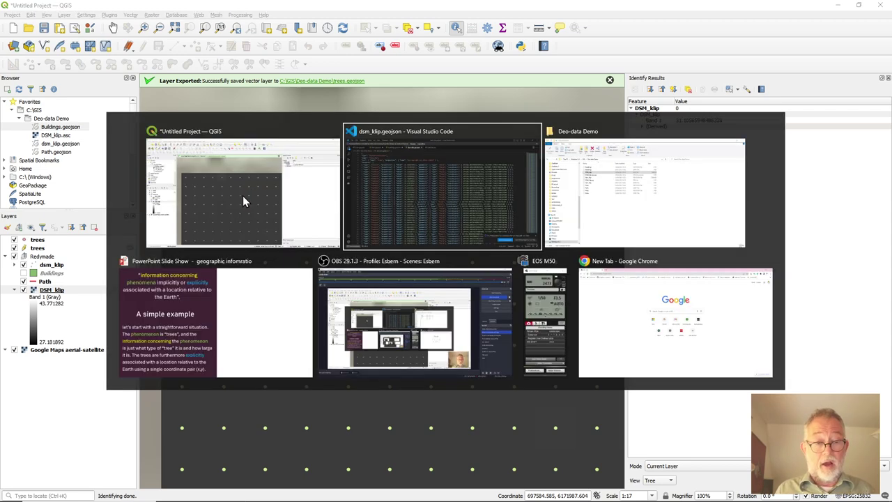